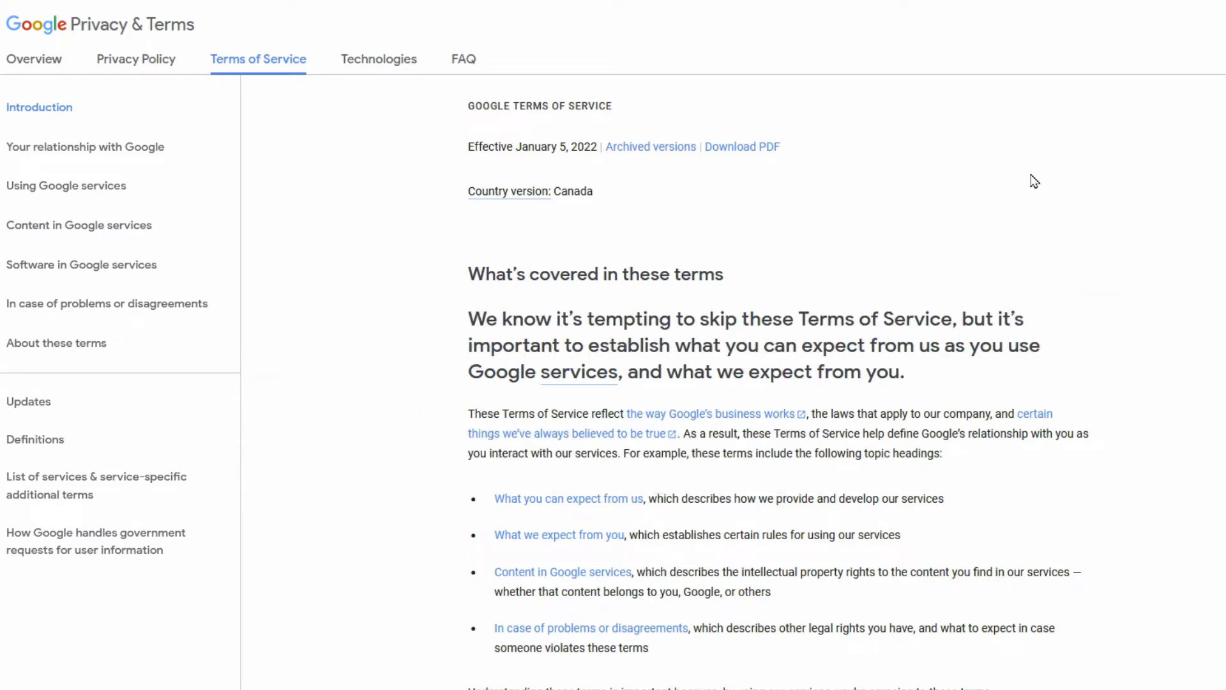
Step: Search Firefox add-ons for 'text to speech' from the Add-ons and themes page
{"action": "left_click", "coordinate": [1215, 60]}
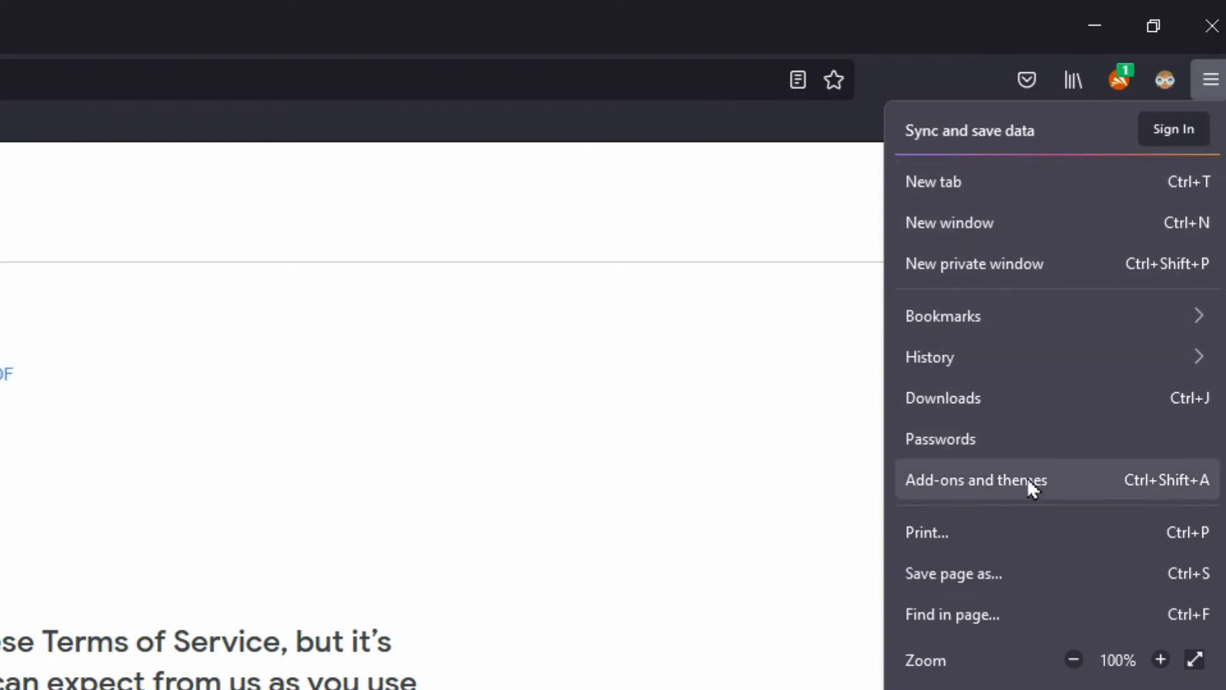
{"action": "left_click", "coordinate": [1026, 477]}
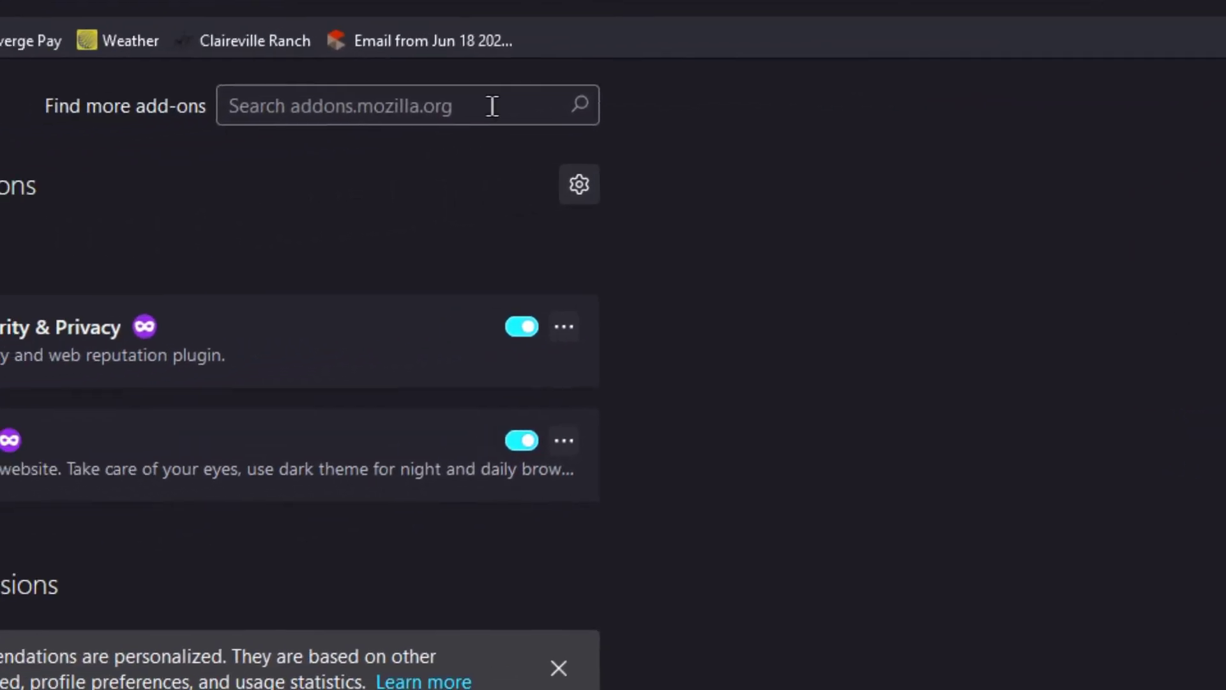
{"action": "left_click", "coordinate": [492, 105]}
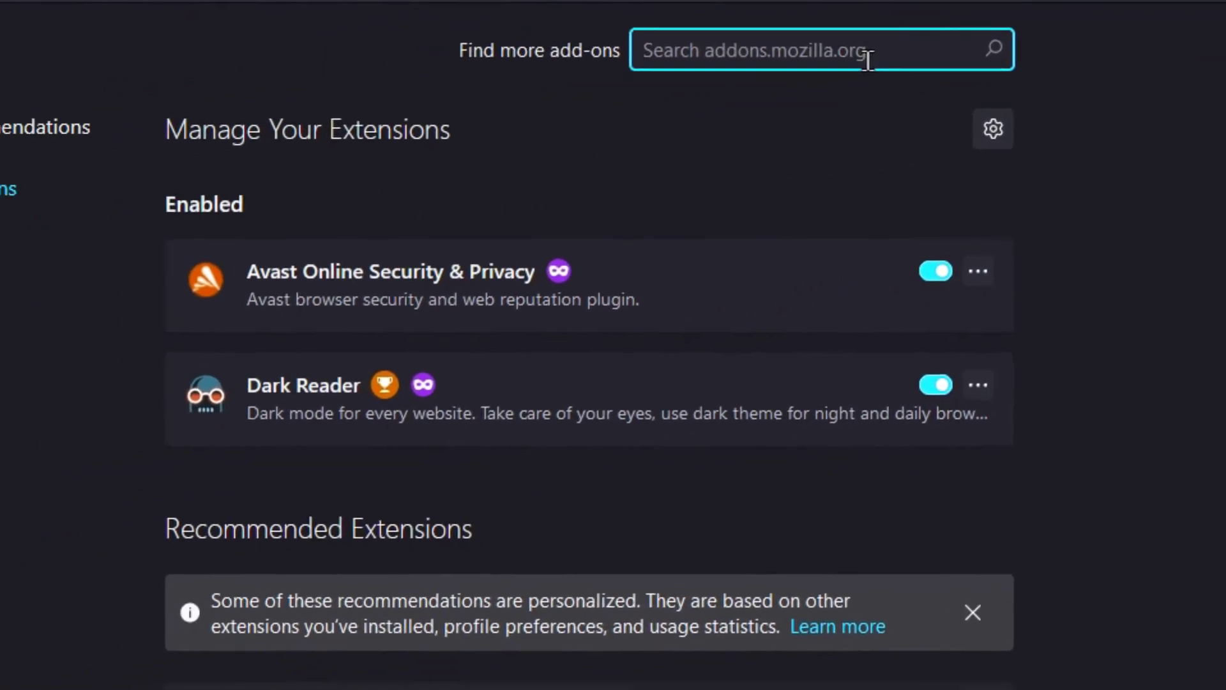
{"action": "type", "text": "text to speech"}
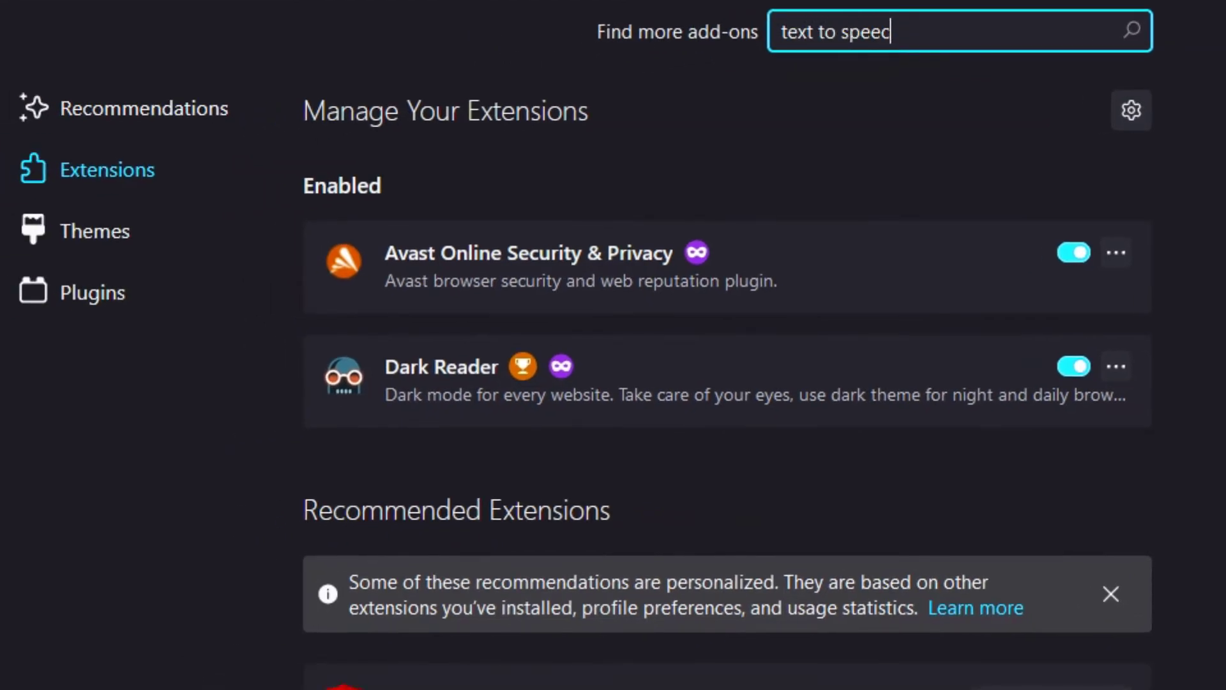
{"action": "key", "text": "Return"}
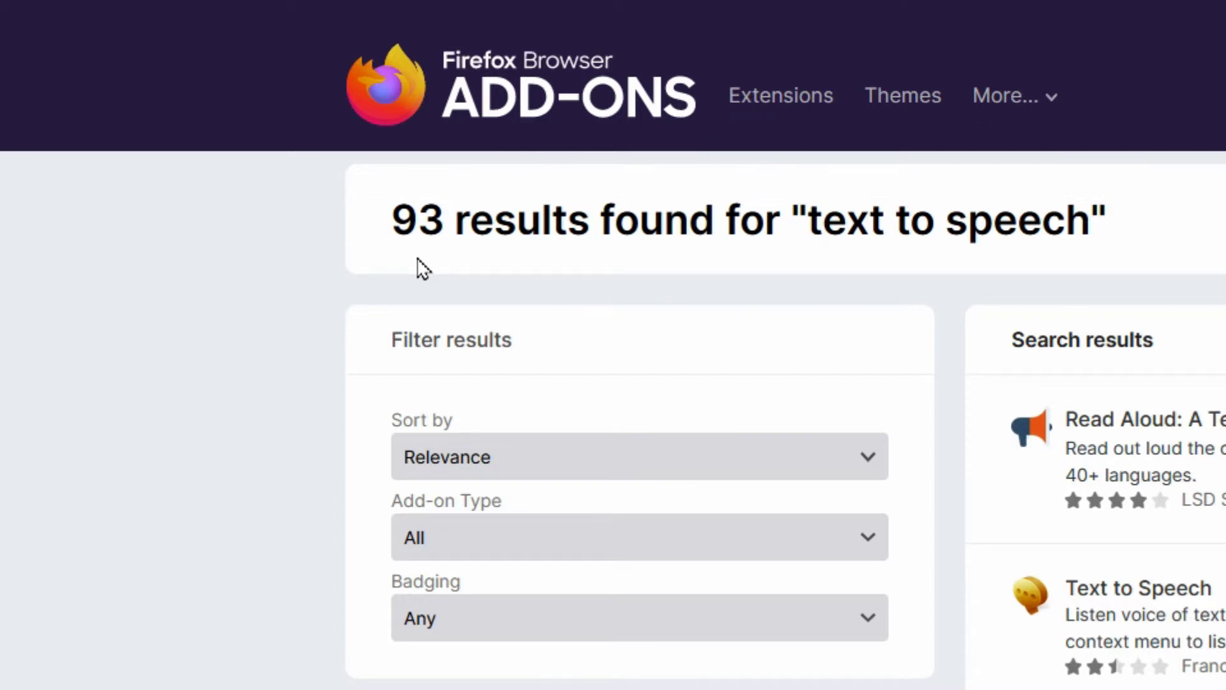
Step: Filter results to Extension type with By Firefox, Verified, then Recommended badging
{"action": "left_click", "coordinate": [435, 537]}
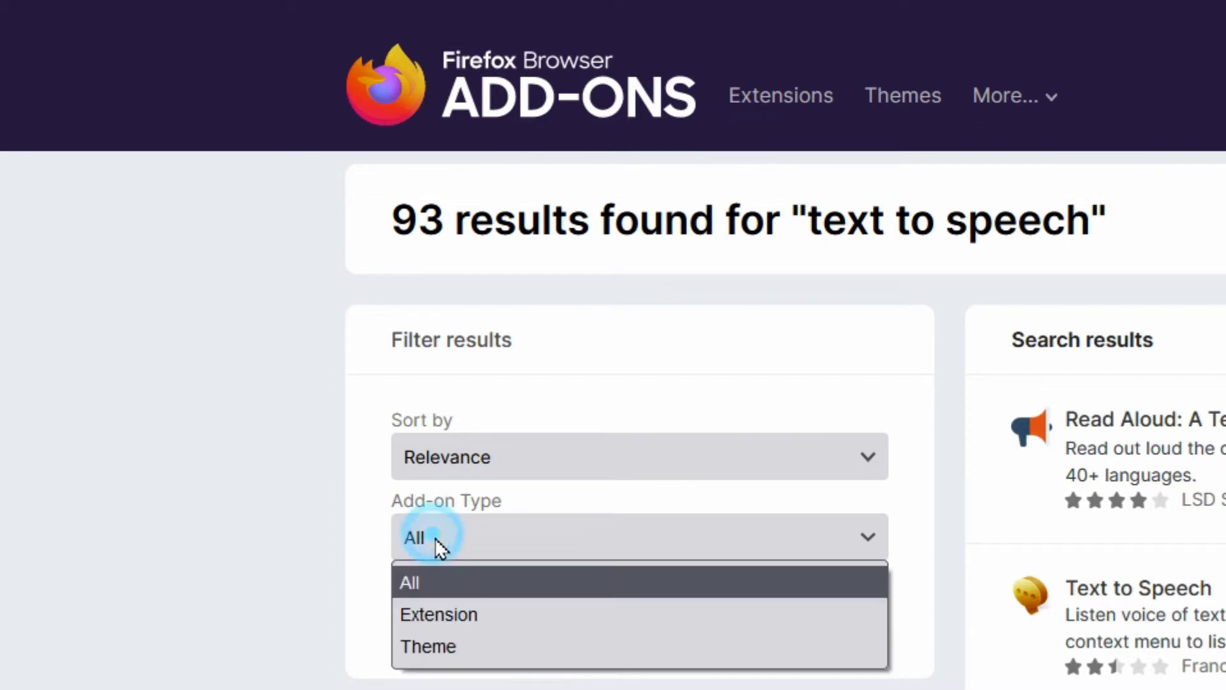
{"action": "left_click", "coordinate": [440, 614]}
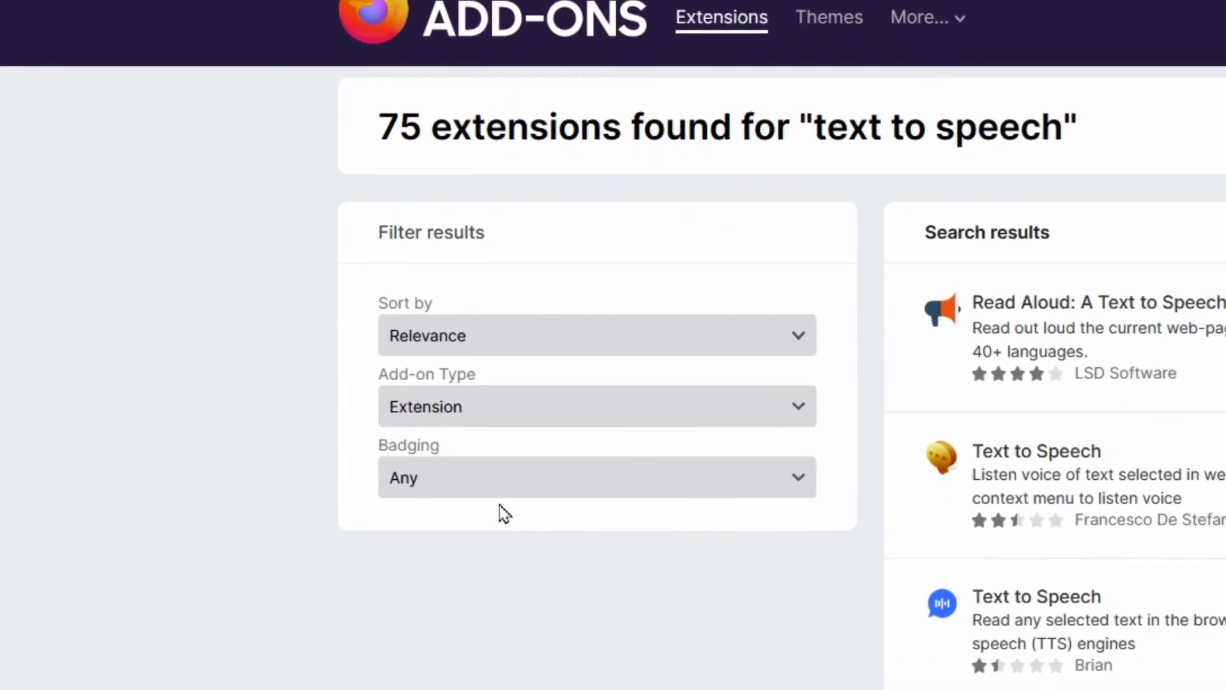
{"action": "left_click", "coordinate": [498, 472]}
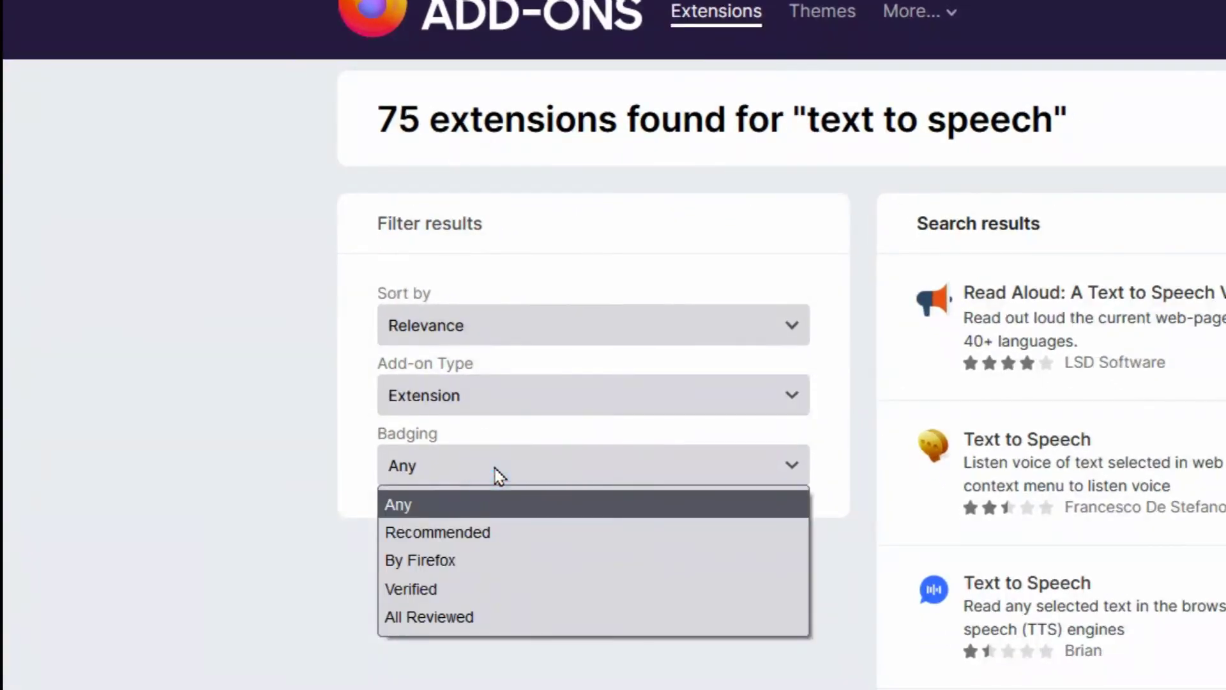
{"action": "left_click", "coordinate": [467, 570]}
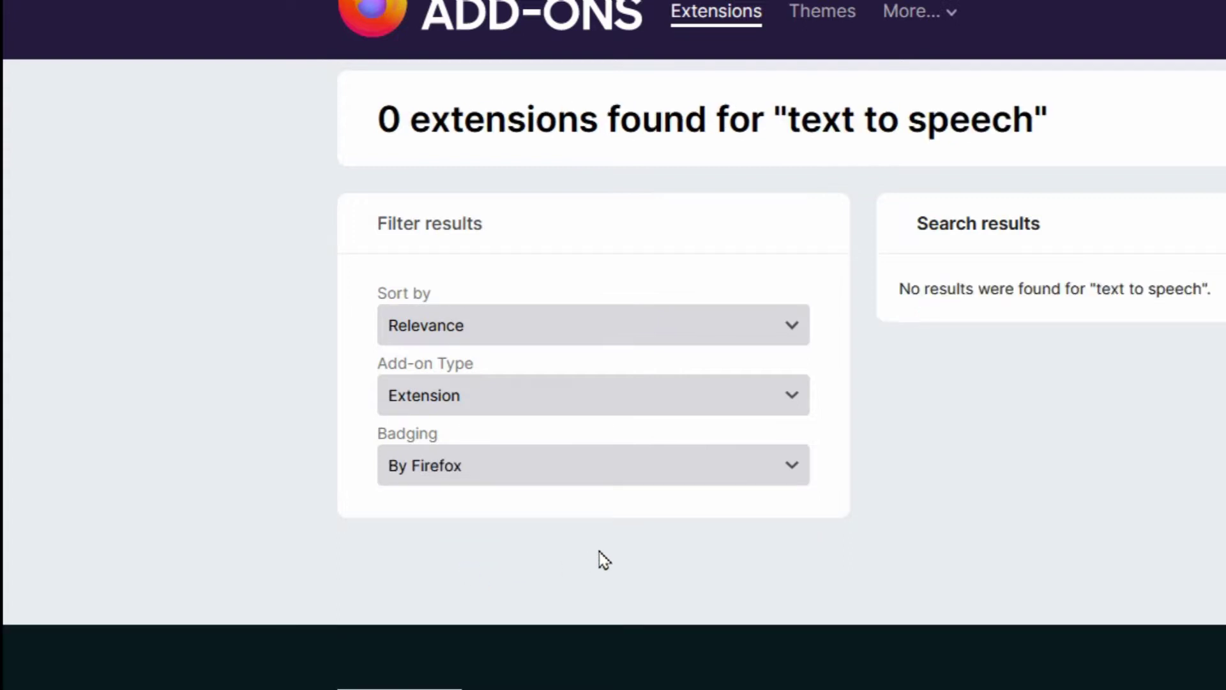
{"action": "left_click", "coordinate": [561, 470]}
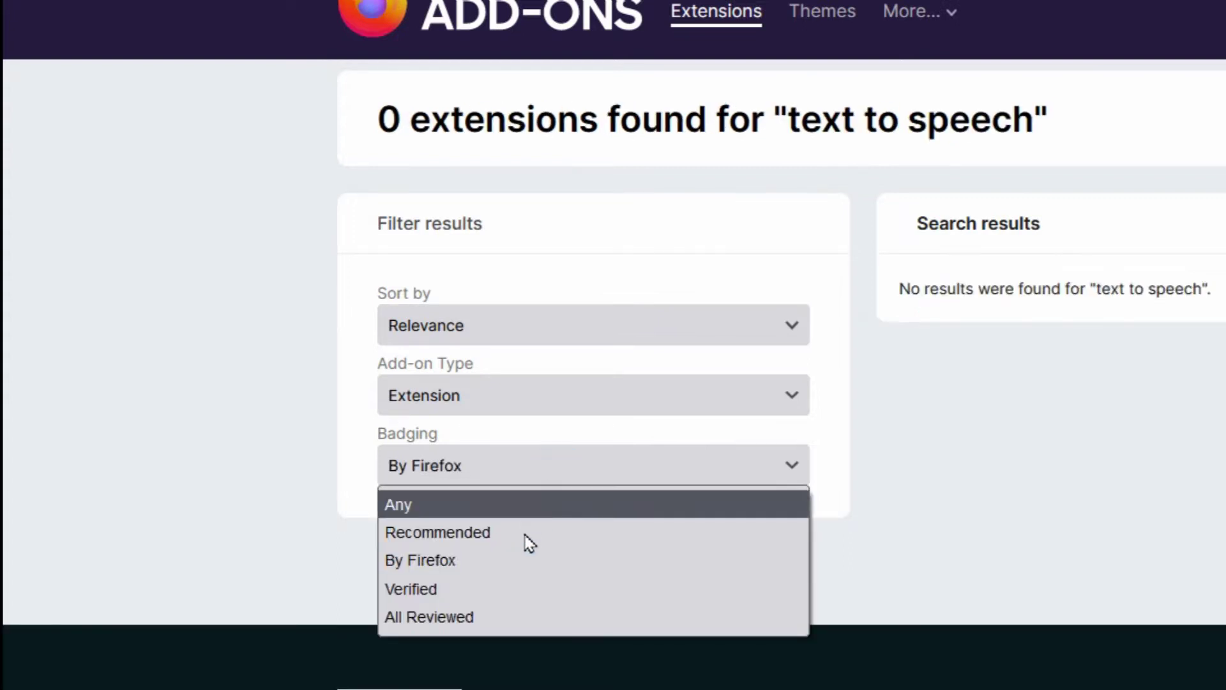
{"action": "left_click", "coordinate": [504, 587]}
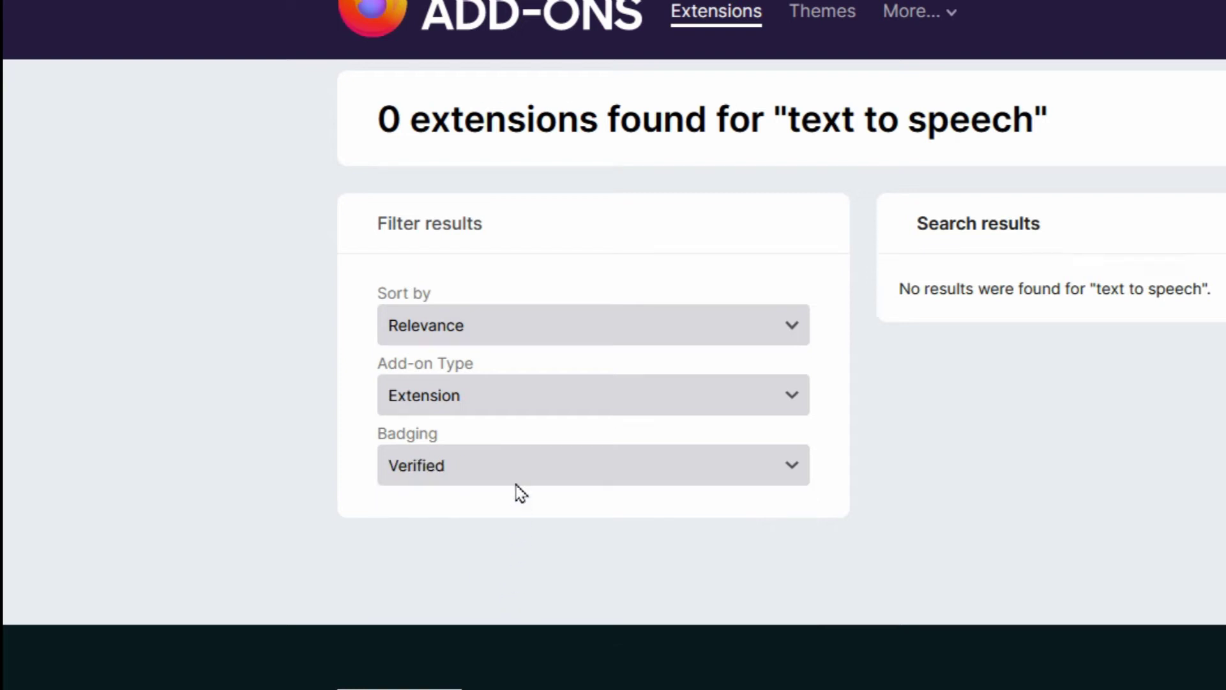
{"action": "left_click", "coordinate": [521, 467]}
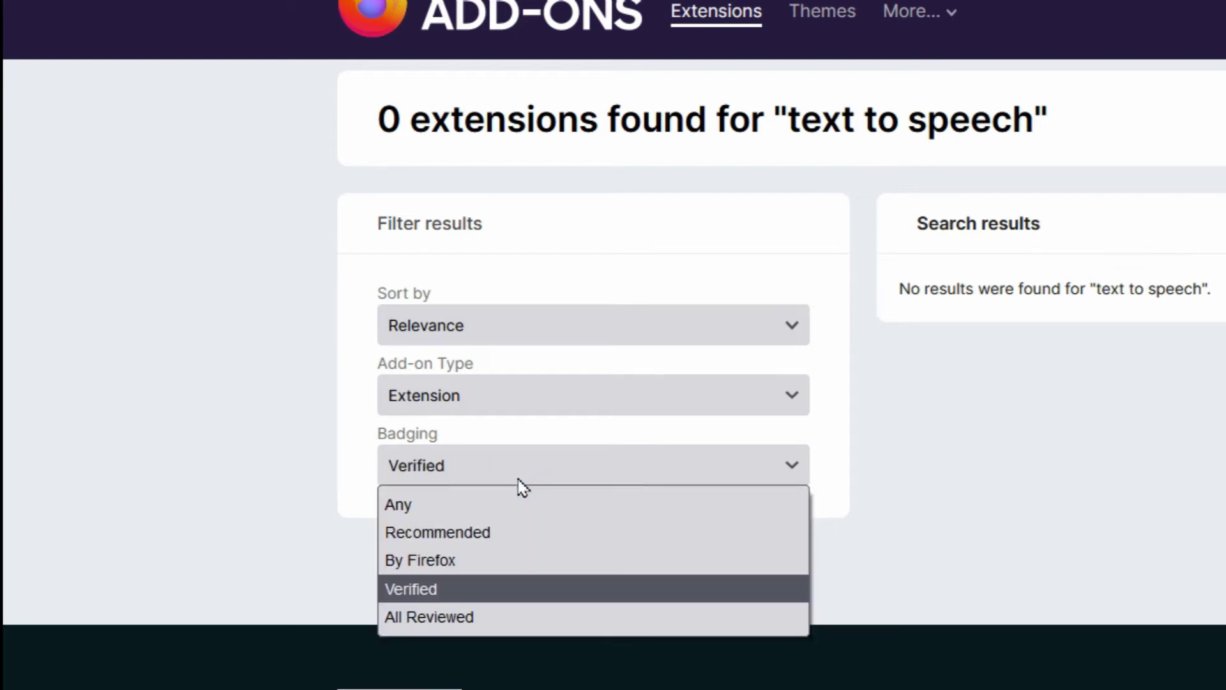
{"action": "left_click", "coordinate": [506, 532]}
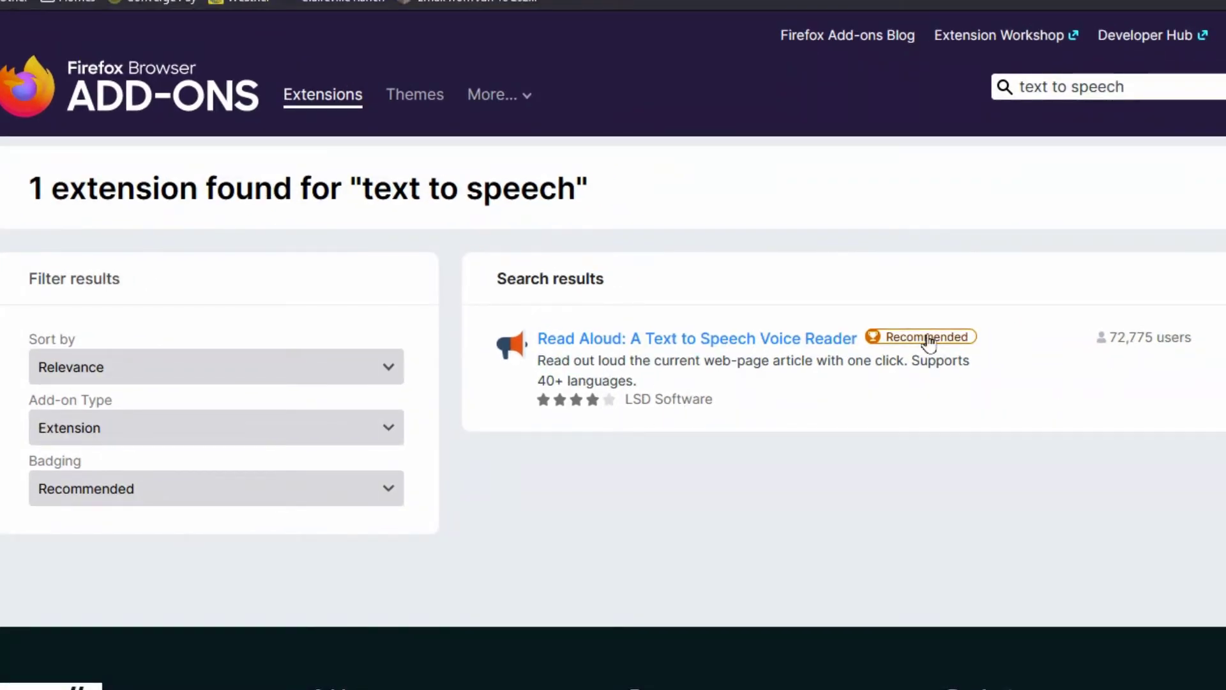
Step: Install Read Aloud: A Text to Speech Voice Reader, approving its permissions, then return to the Terms tab
{"action": "left_click", "coordinate": [760, 341]}
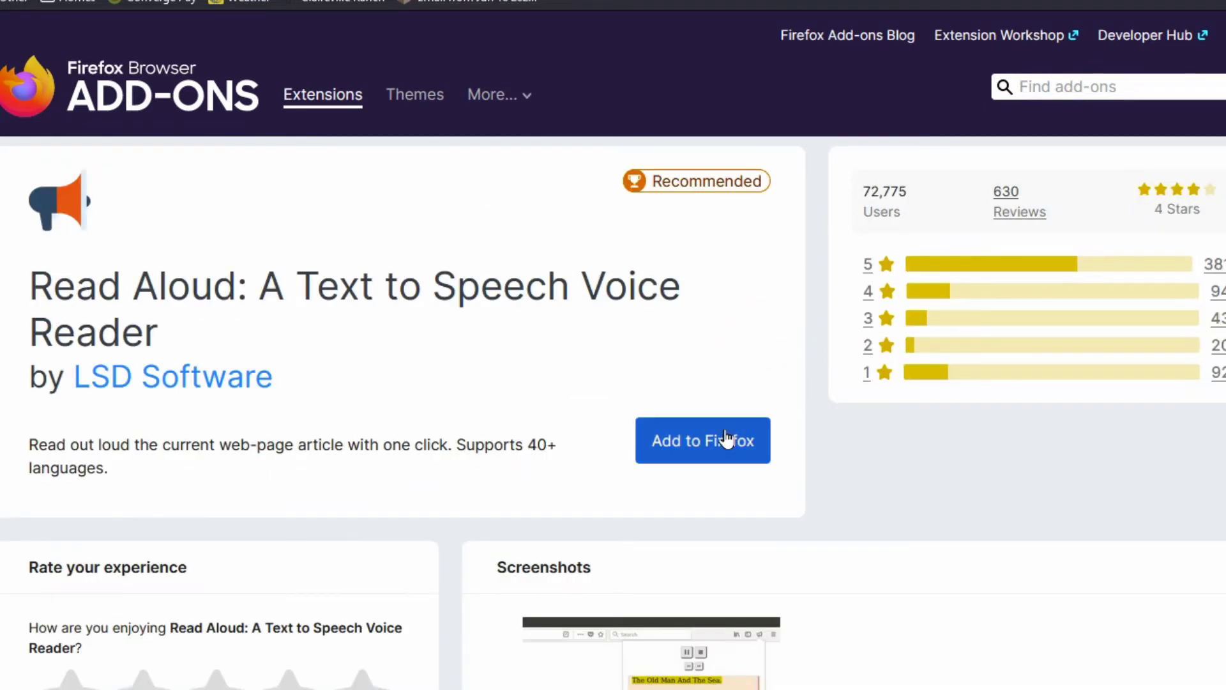
{"action": "left_click", "coordinate": [724, 442]}
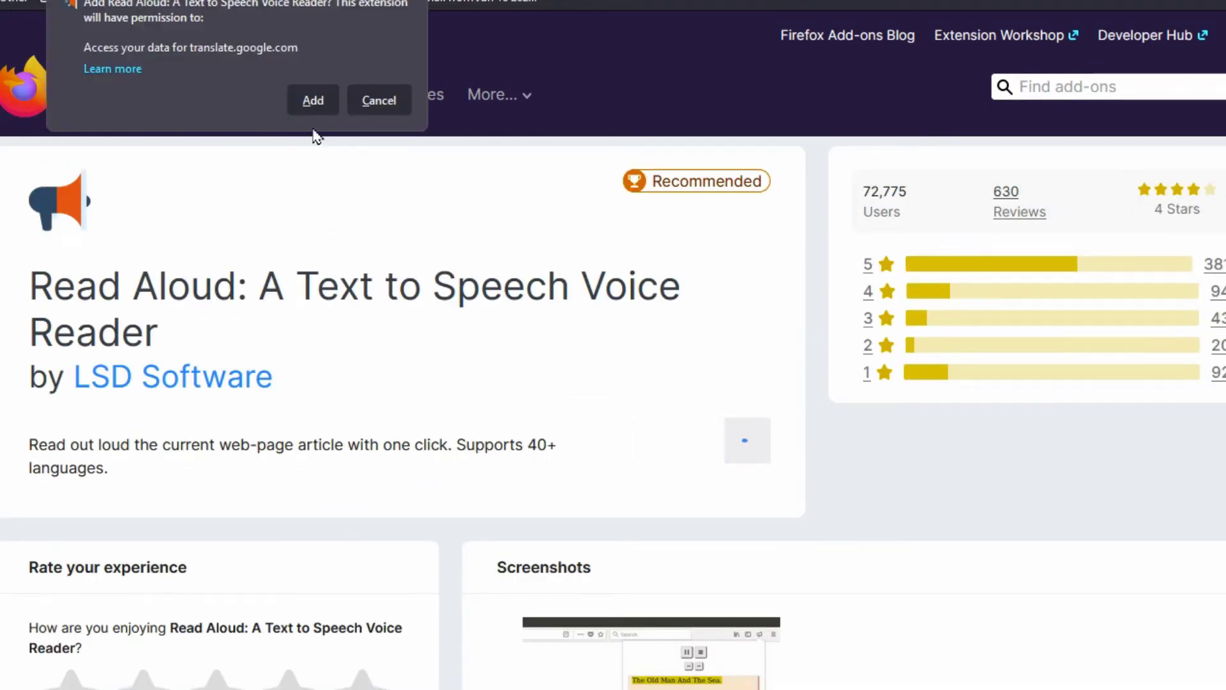
{"action": "left_click", "coordinate": [312, 101]}
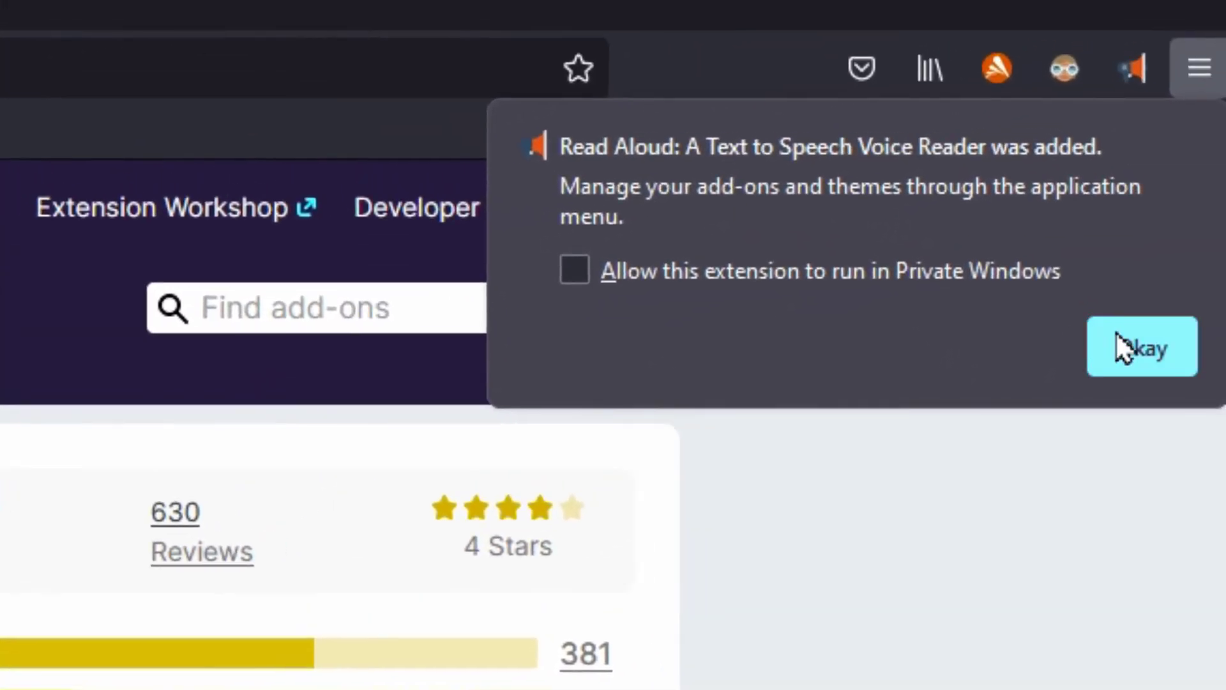
{"action": "left_click", "coordinate": [1149, 341]}
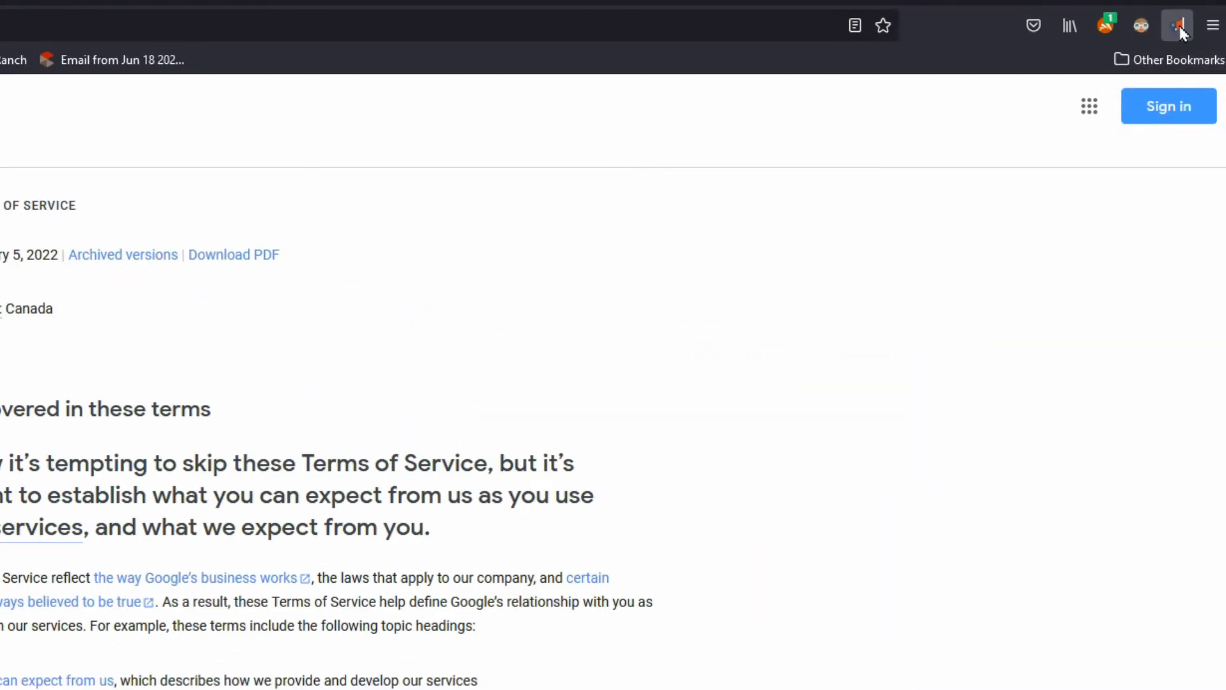
Step: Read the Terms of Service page aloud, then stop, resume and pause it
{"action": "left_click", "coordinate": [1180, 27]}
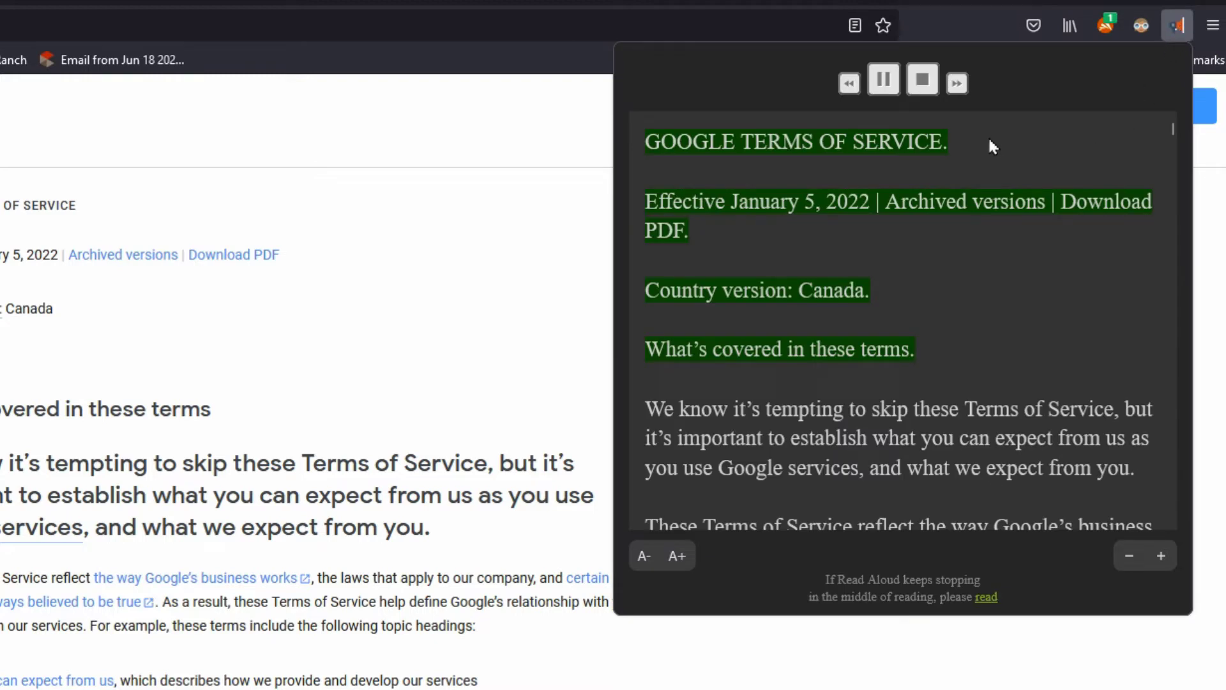
{"action": "left_click", "coordinate": [922, 80]}
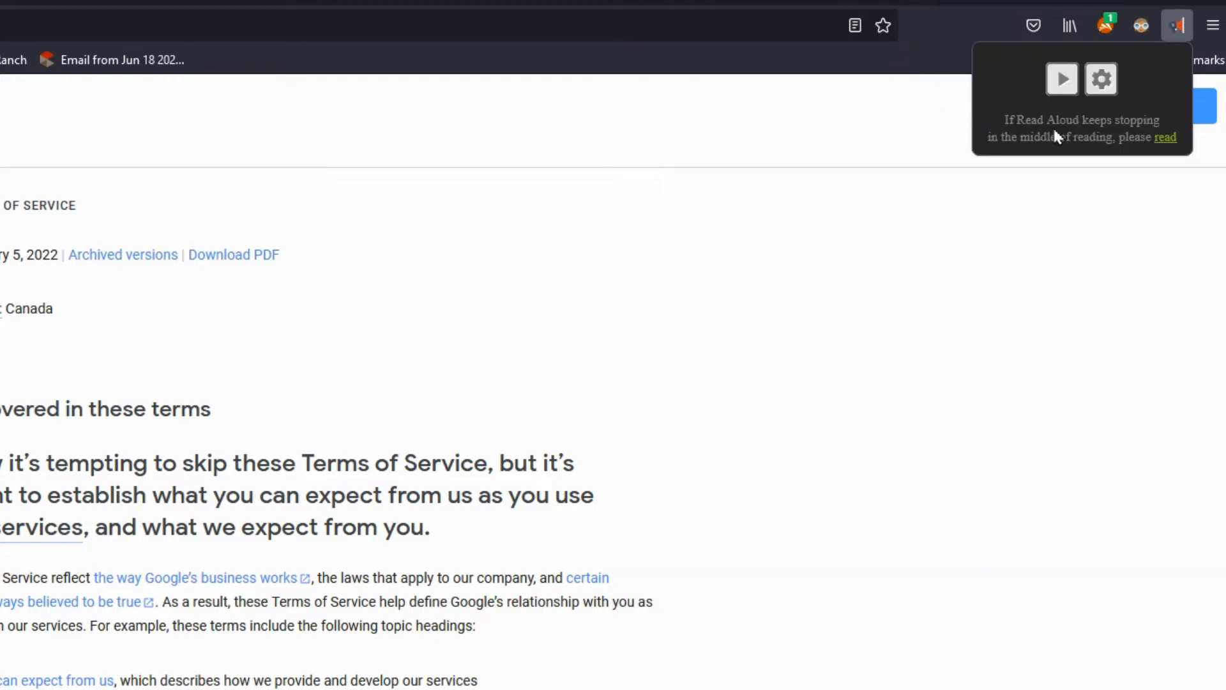
{"action": "left_click", "coordinate": [1065, 80]}
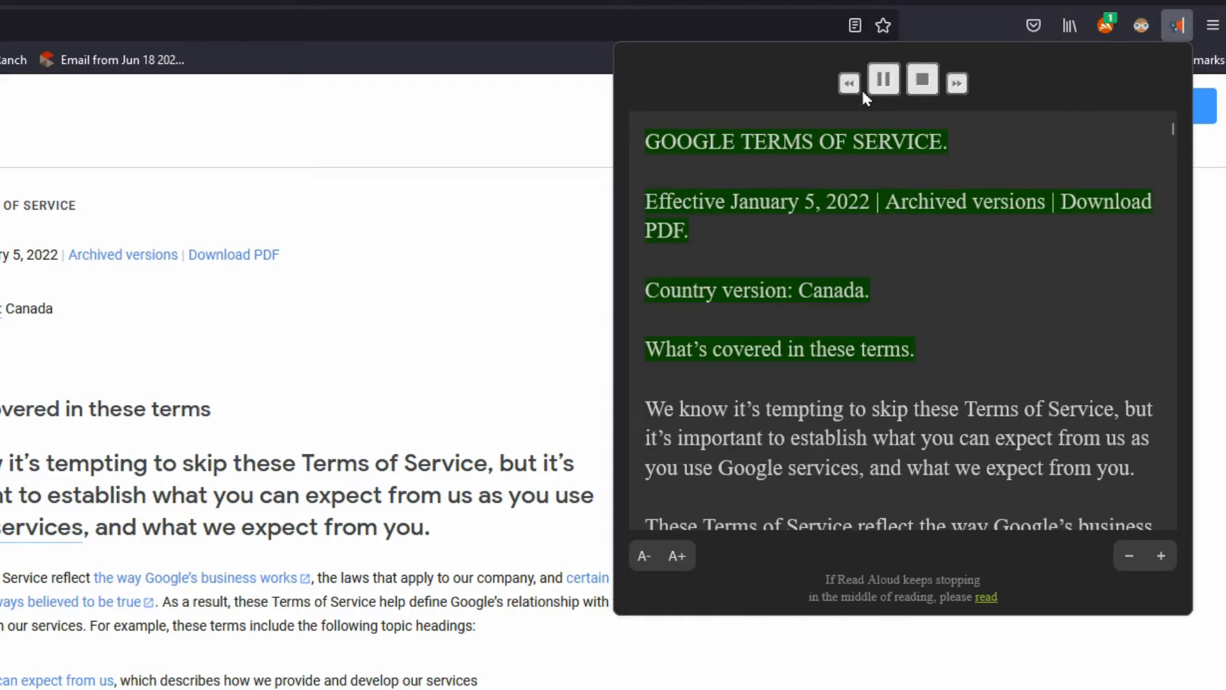
{"action": "left_click", "coordinate": [884, 83]}
Step: Skip ahead to the Google LLC section, back to Understanding these terms, then stop and open options
{"action": "left_click", "coordinate": [957, 82]}
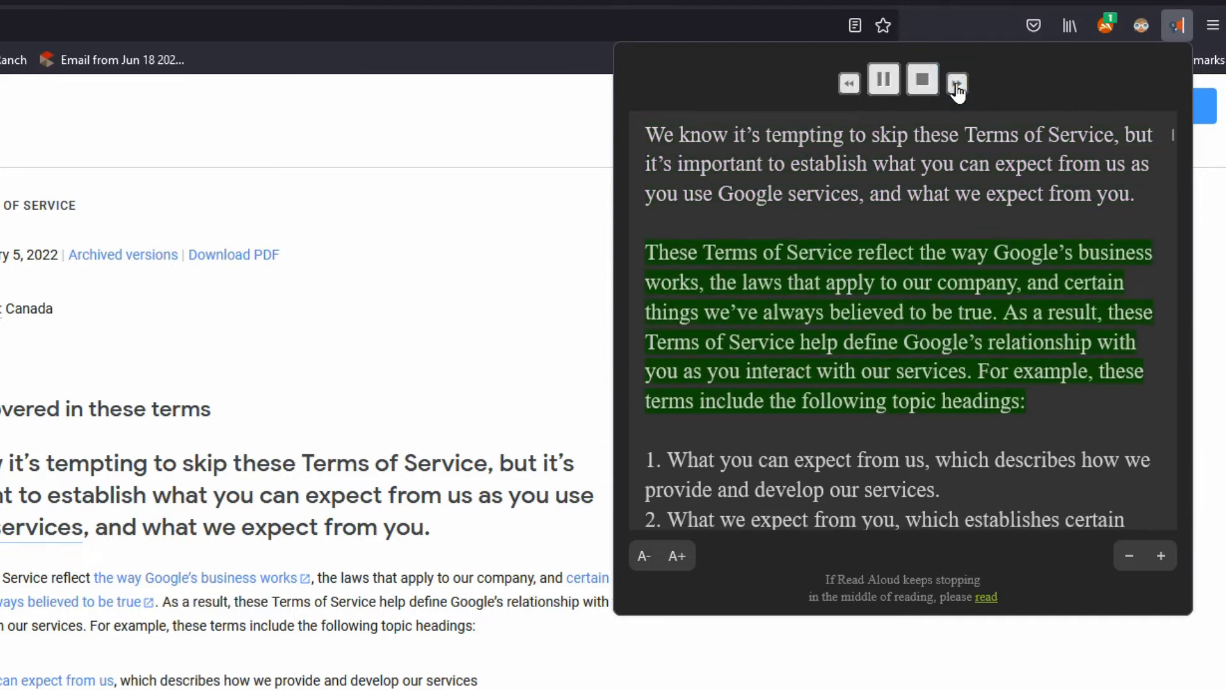
{"action": "left_click", "coordinate": [956, 84]}
{"action": "left_click", "coordinate": [956, 84]}
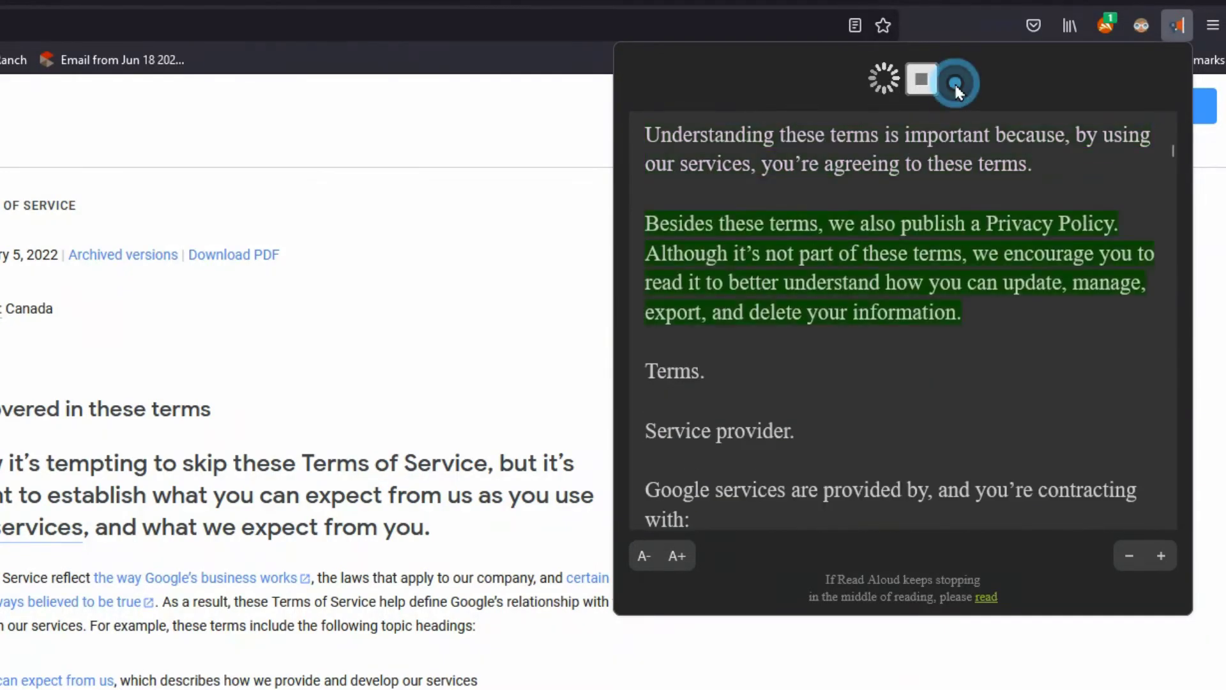
{"action": "left_click", "coordinate": [955, 82]}
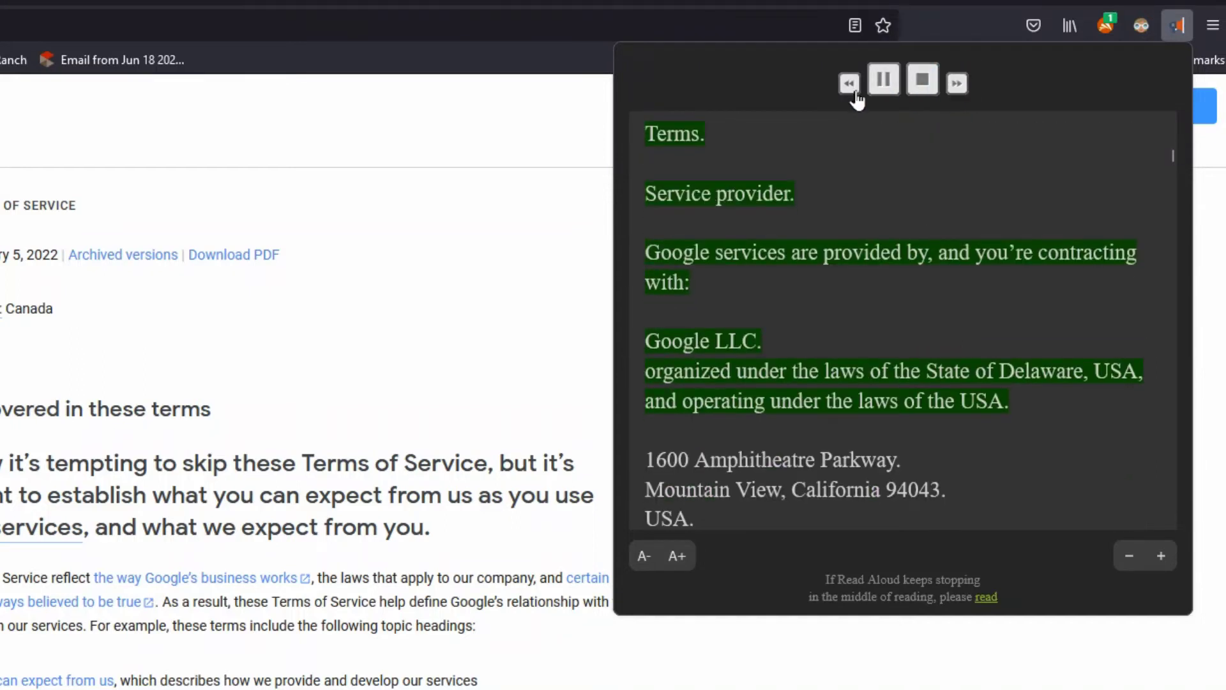
{"action": "left_click", "coordinate": [851, 84]}
{"action": "left_click", "coordinate": [850, 83]}
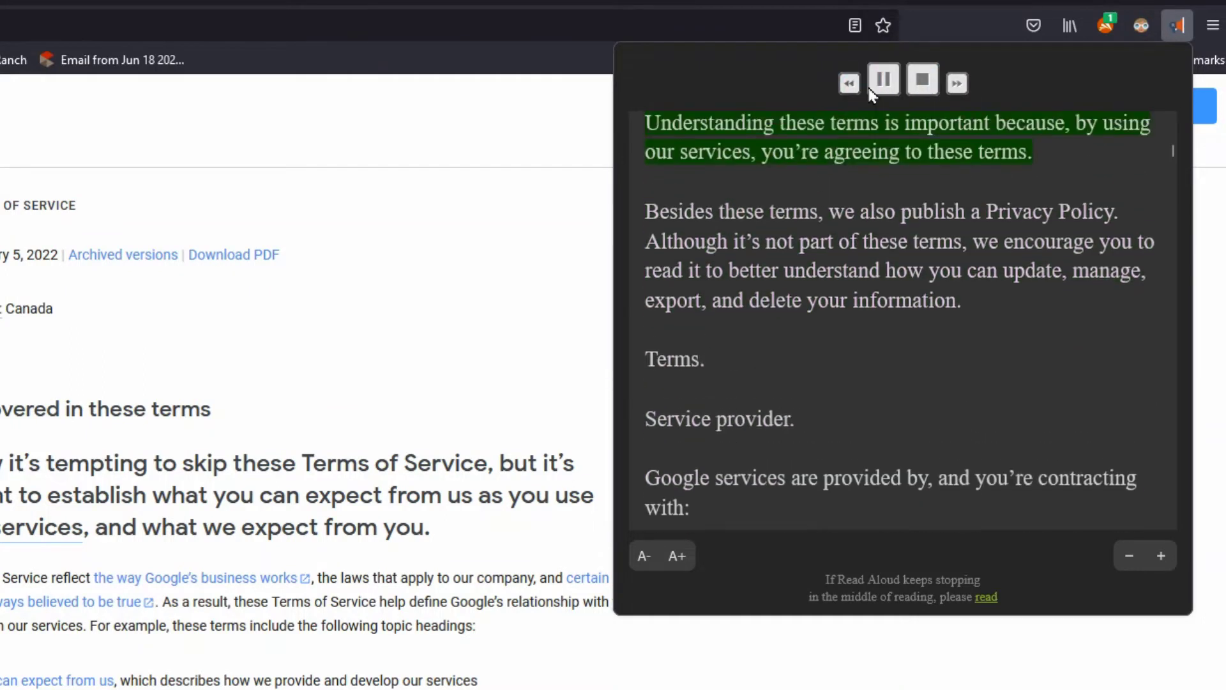
{"action": "left_click", "coordinate": [884, 83]}
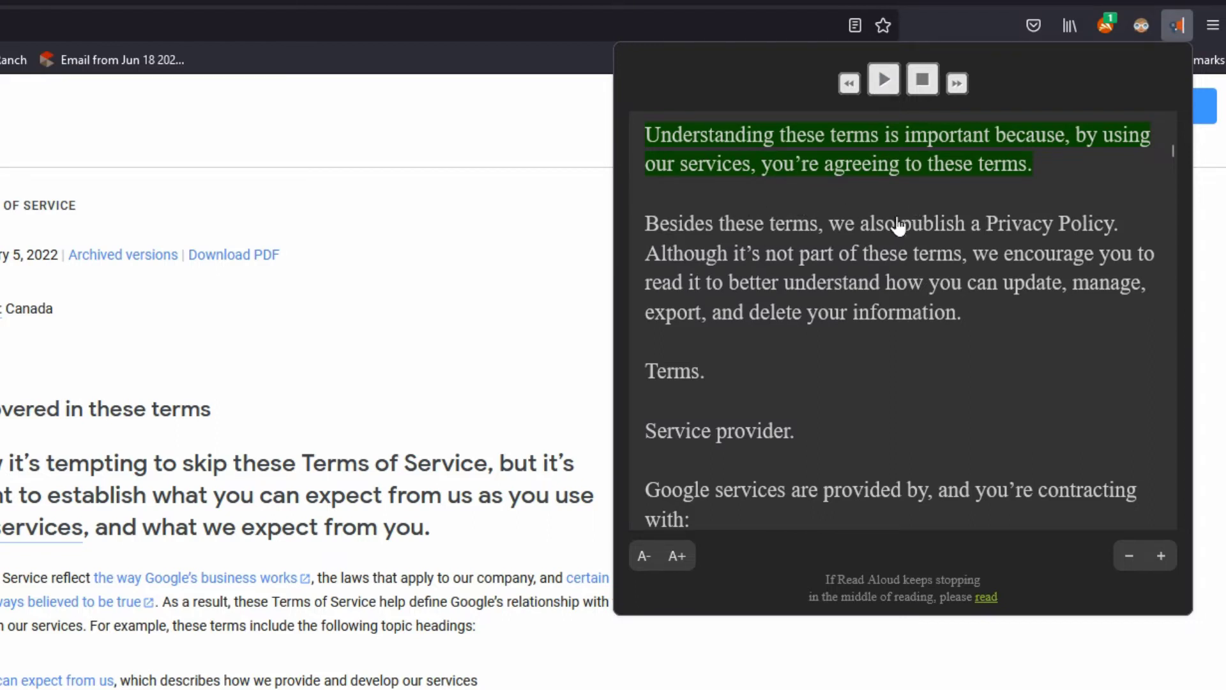
{"action": "left_click", "coordinate": [922, 81]}
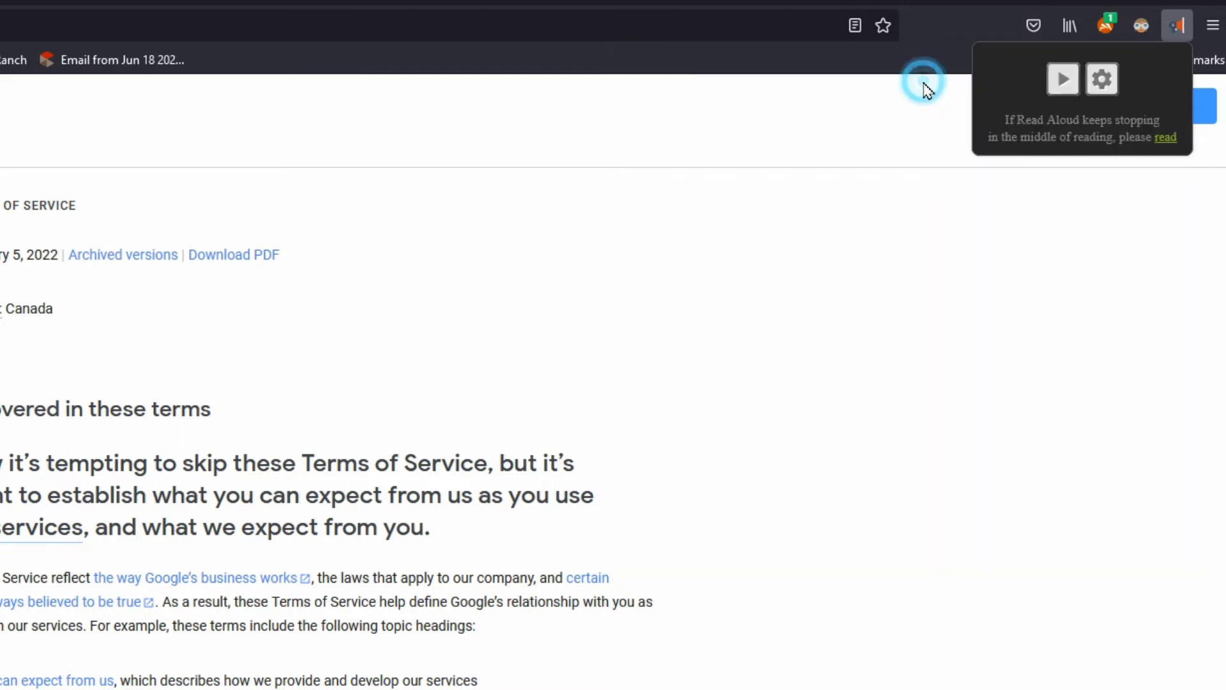
{"action": "left_click", "coordinate": [1102, 80]}
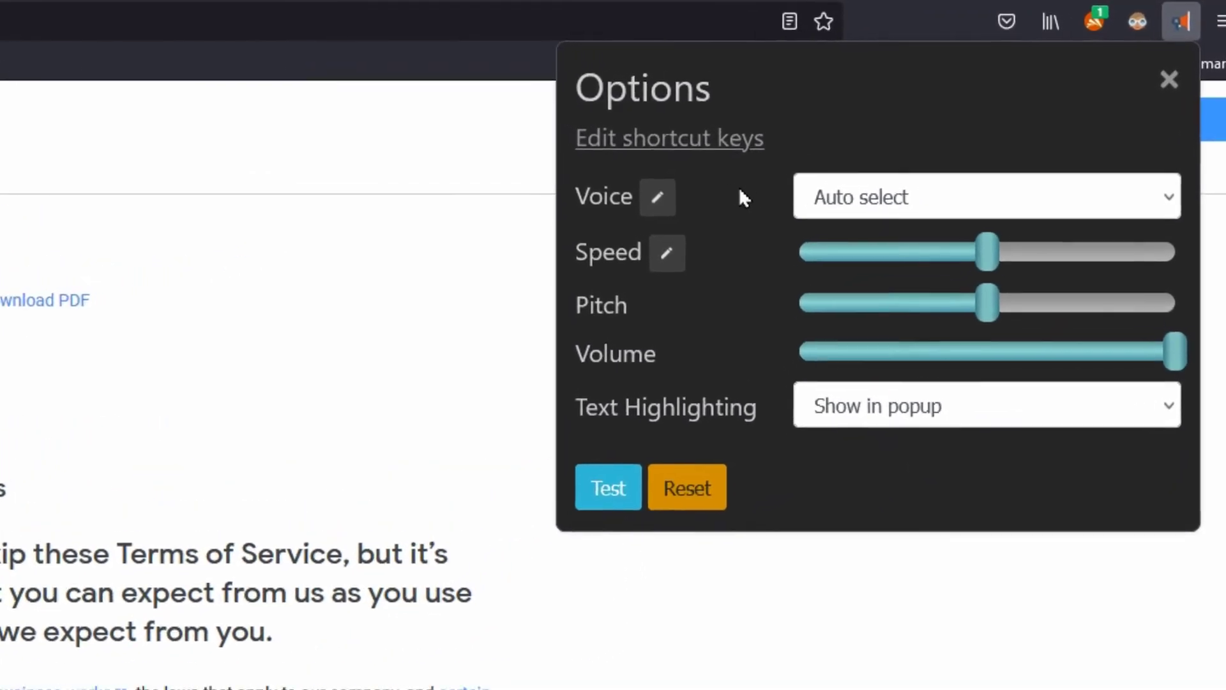
Step: Choose the Microsoft Zira Desktop voice and test a faster reading speed
{"action": "left_click", "coordinate": [845, 196]}
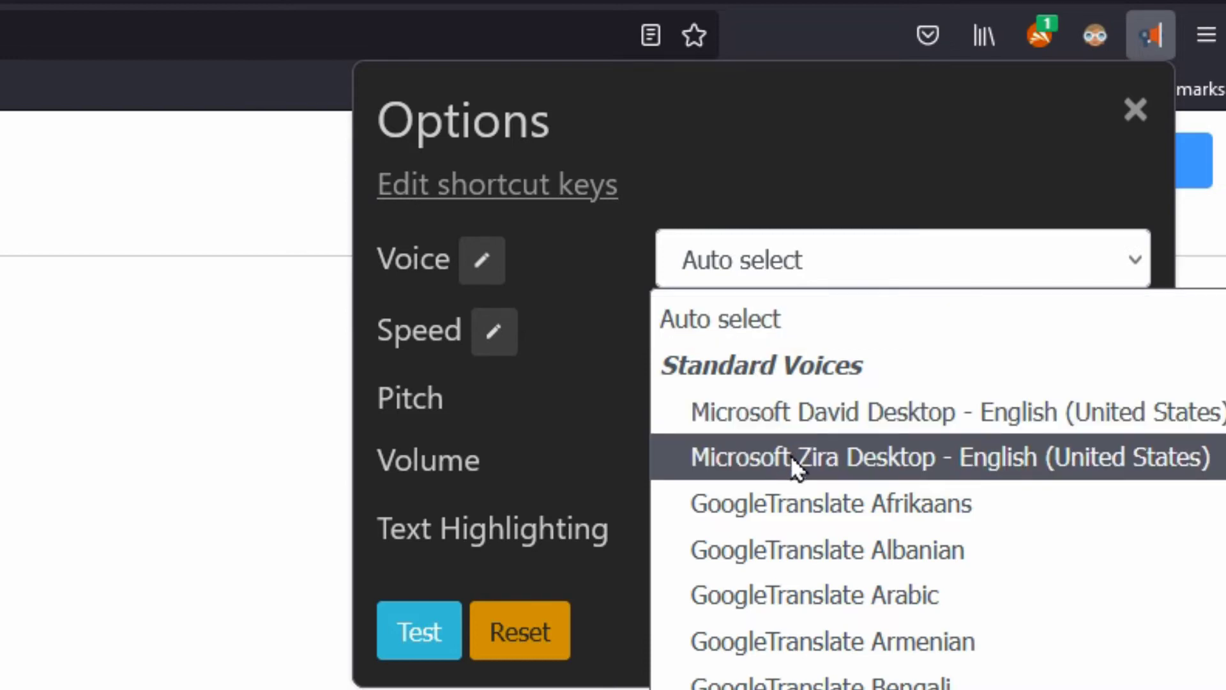
{"action": "left_click", "coordinate": [796, 460]}
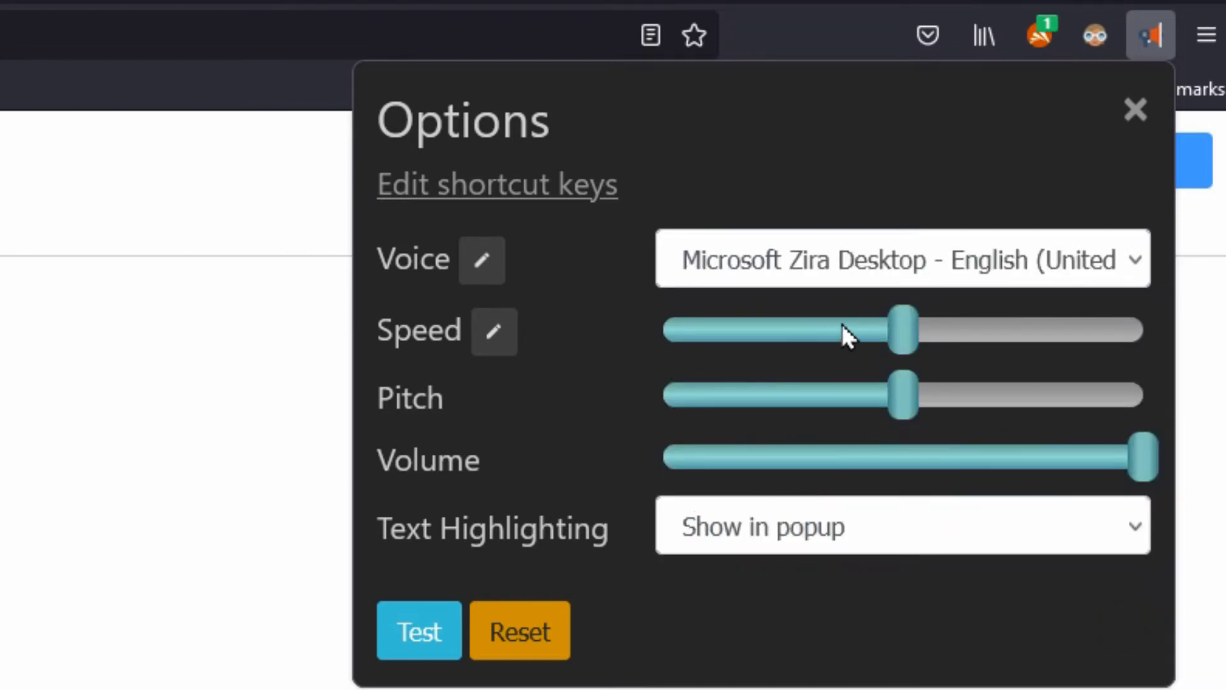
{"action": "left_click_drag", "start_coordinate": [905, 328], "coordinate": [987, 326]}
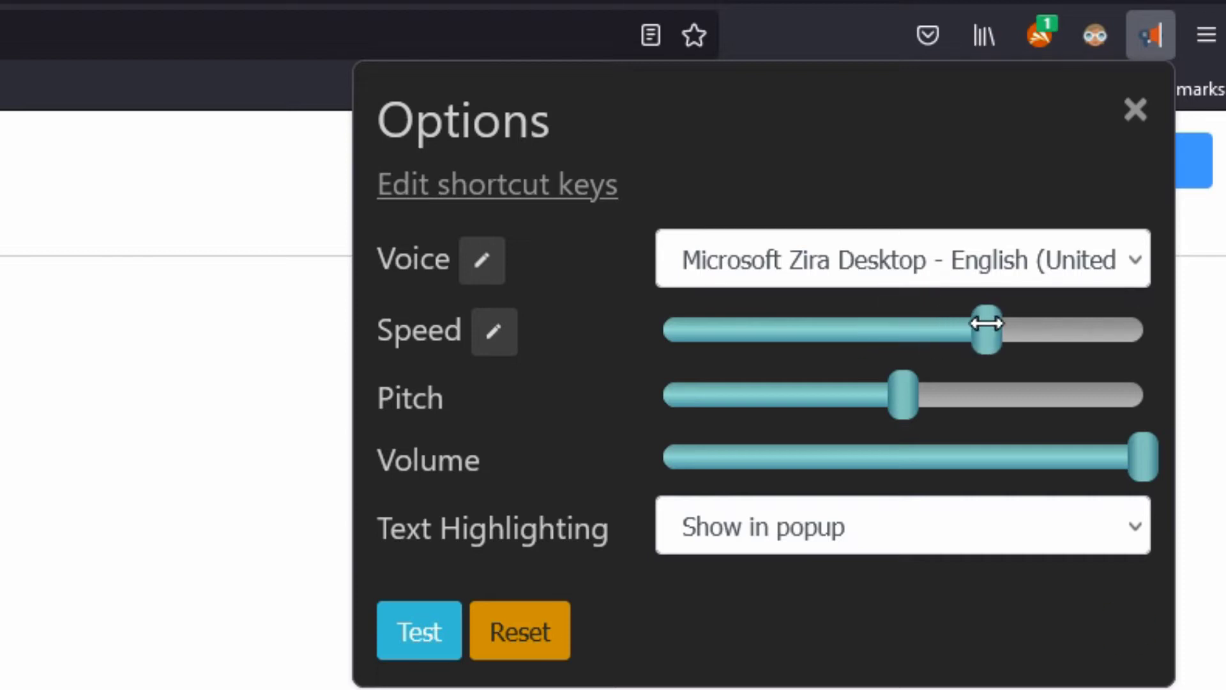
{"action": "left_click", "coordinate": [421, 633]}
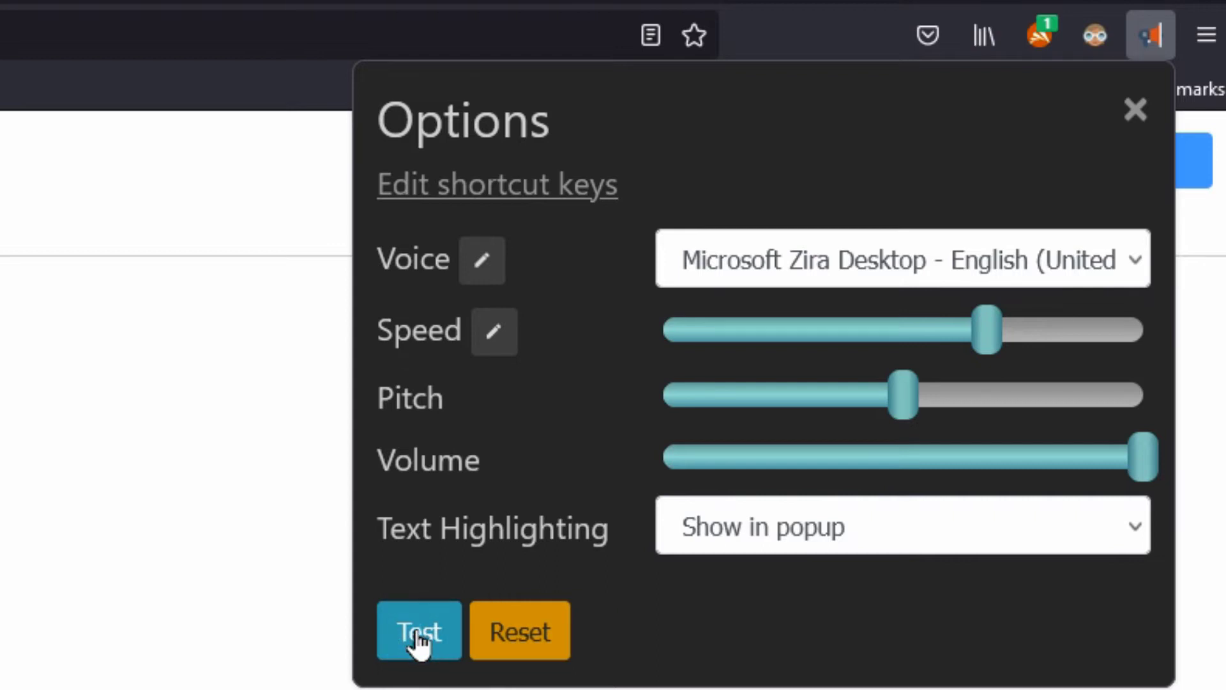
Step: Try maximum speed, then return the speed slider to normal and play a sample
{"action": "left_click_drag", "start_coordinate": [986, 330], "coordinate": [902, 335]}
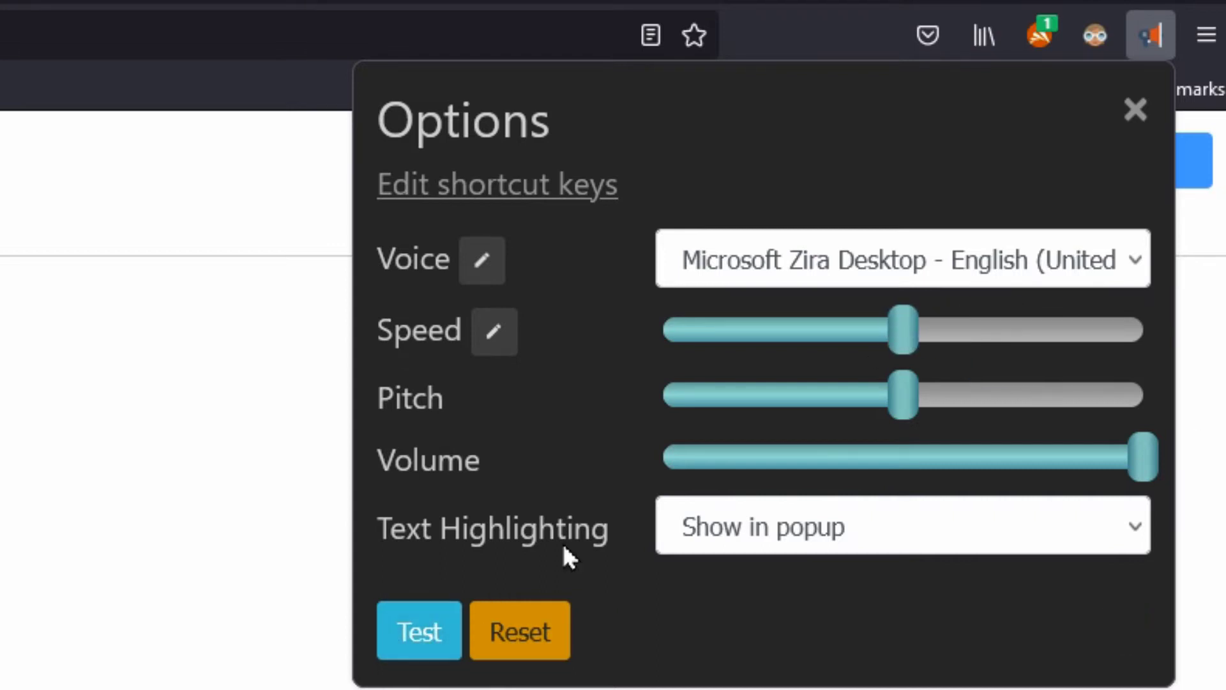
{"action": "left_click", "coordinate": [420, 633]}
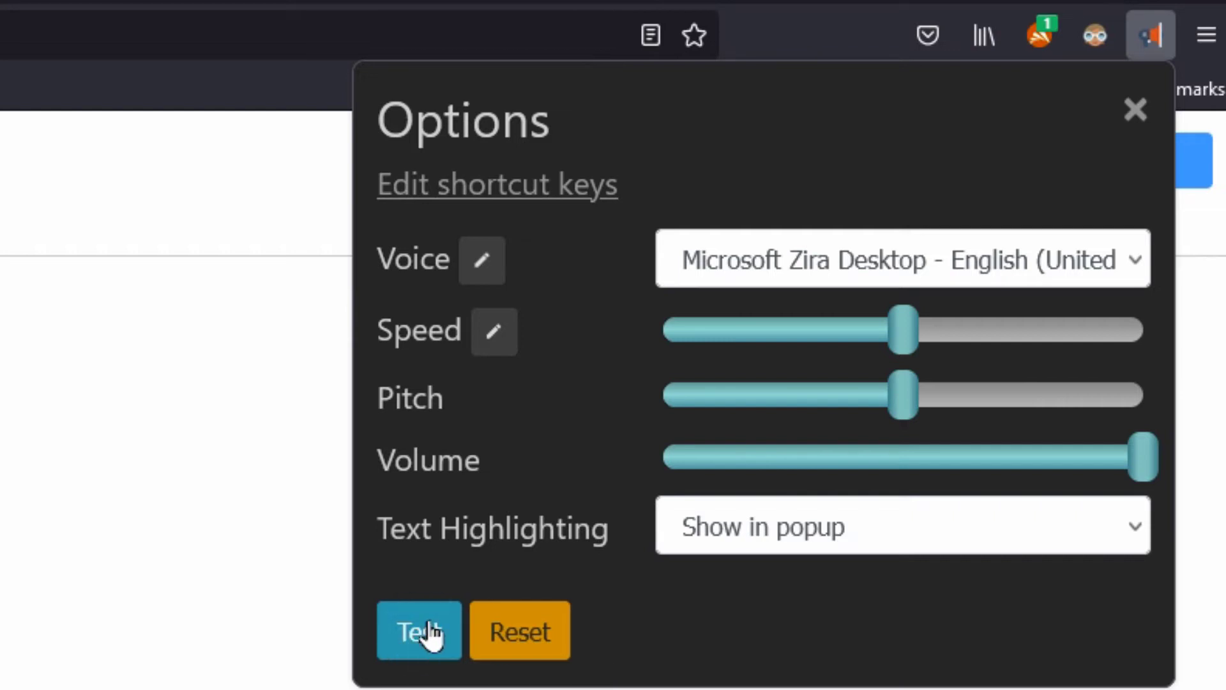
{"action": "left_click_drag", "start_coordinate": [903, 331], "coordinate": [1143, 331]}
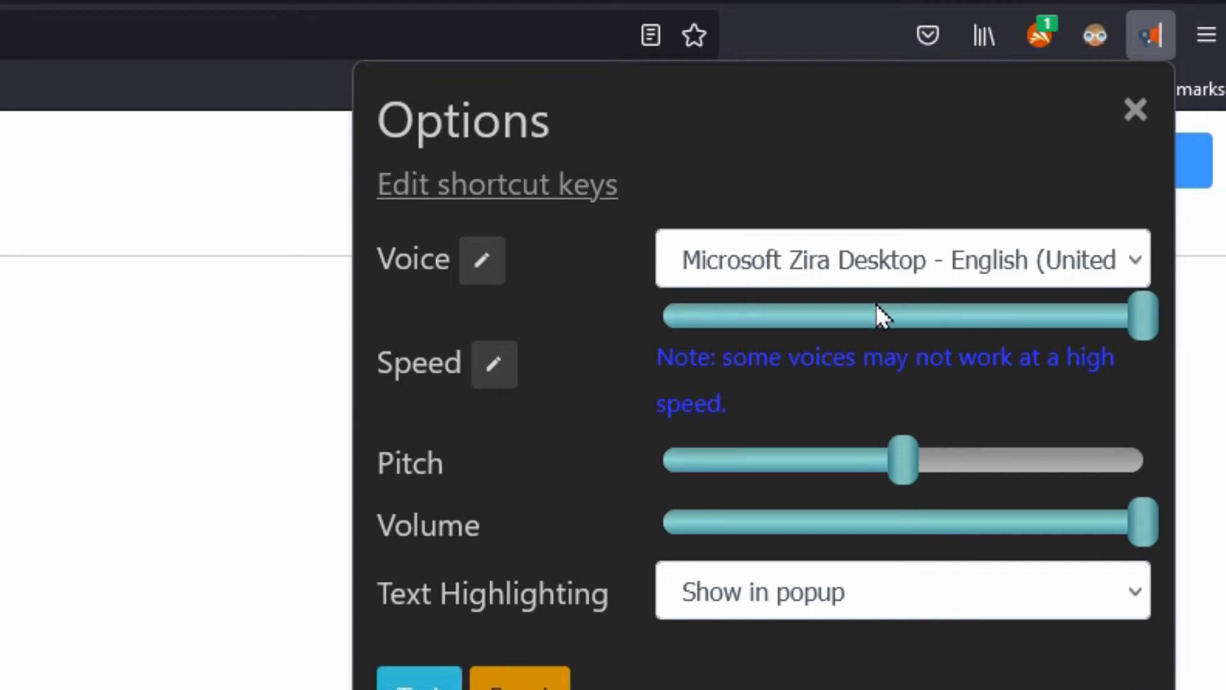
{"action": "left_click_drag", "start_coordinate": [1142, 318], "coordinate": [908, 331]}
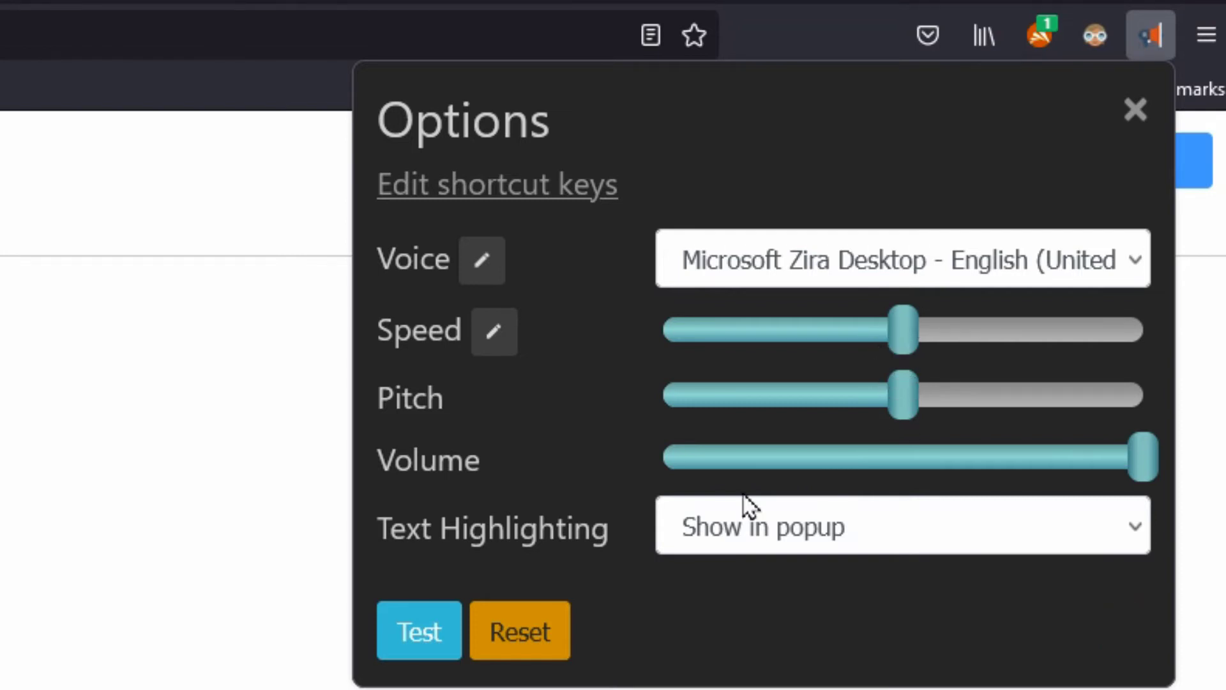
{"action": "left_click", "coordinate": [418, 633]}
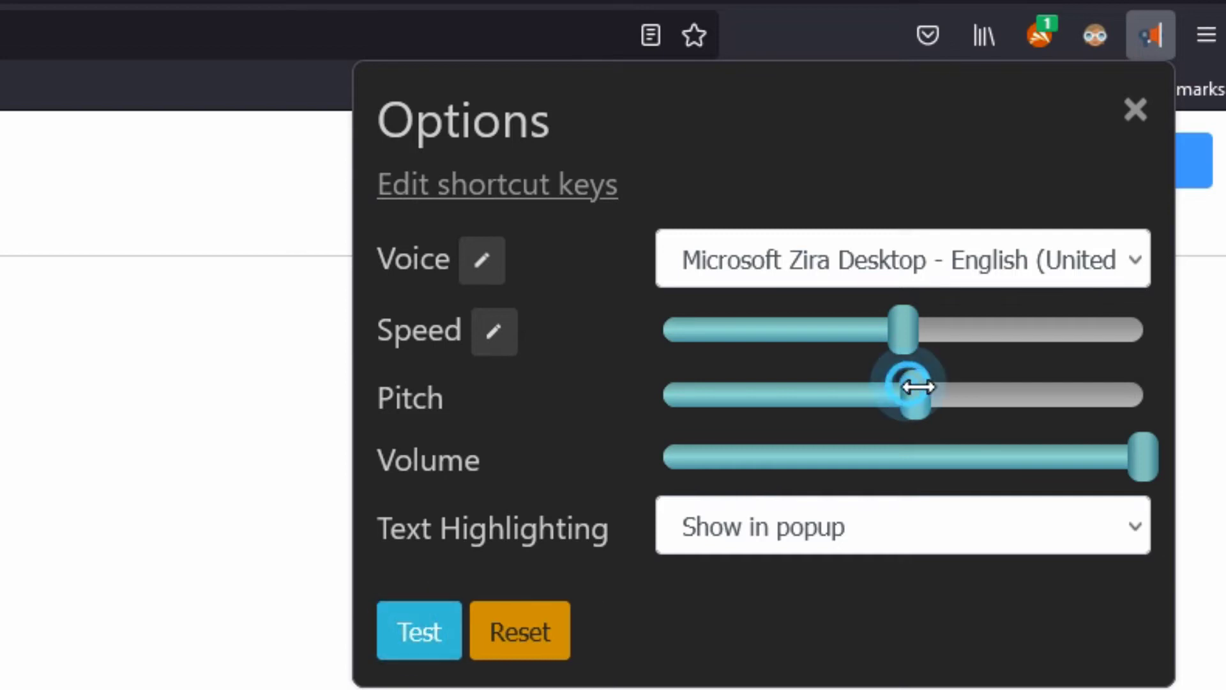
Step: Test the highest and lowest pitch, then restore pitch to its middle setting
{"action": "mouse_move", "coordinate": [904, 397]}
{"action": "left_mouse_down"}
{"action": "mouse_move", "coordinate": [1143, 397]}
{"action": "mouse_move", "coordinate": [664, 396]}
{"action": "left_mouse_up"}
{"action": "left_click", "coordinate": [418, 633]}
{"action": "left_click", "coordinate": [417, 632]}
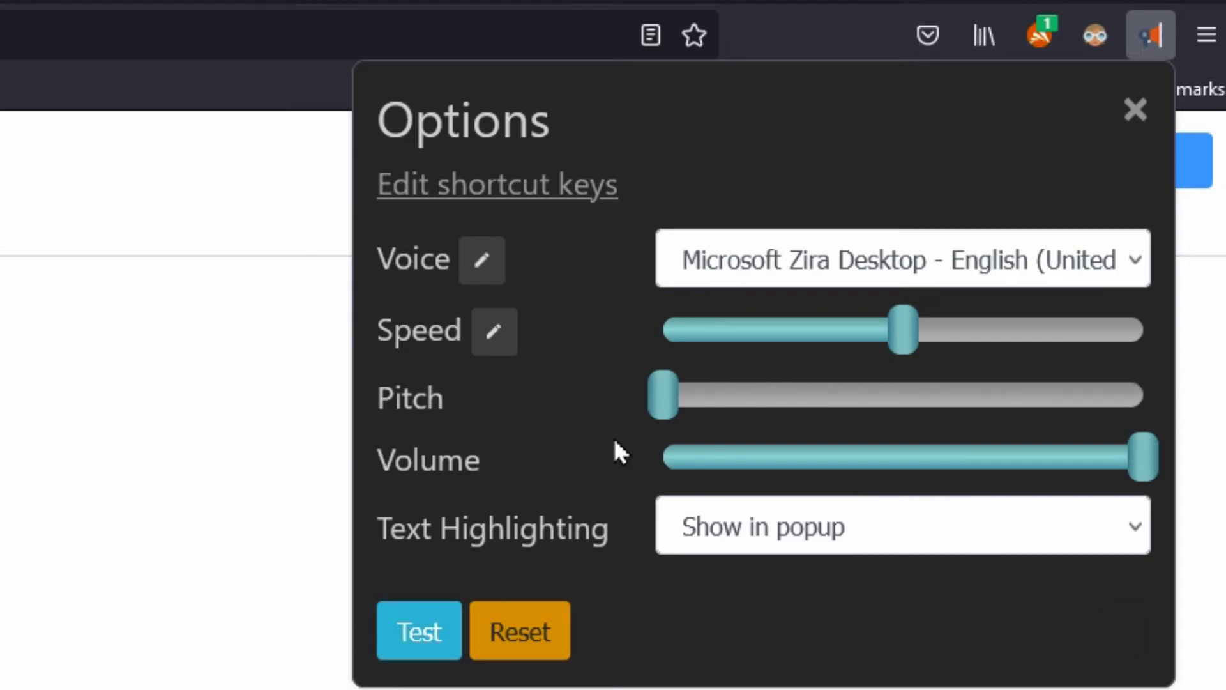
{"action": "left_click_drag", "start_coordinate": [664, 399], "coordinate": [904, 400]}
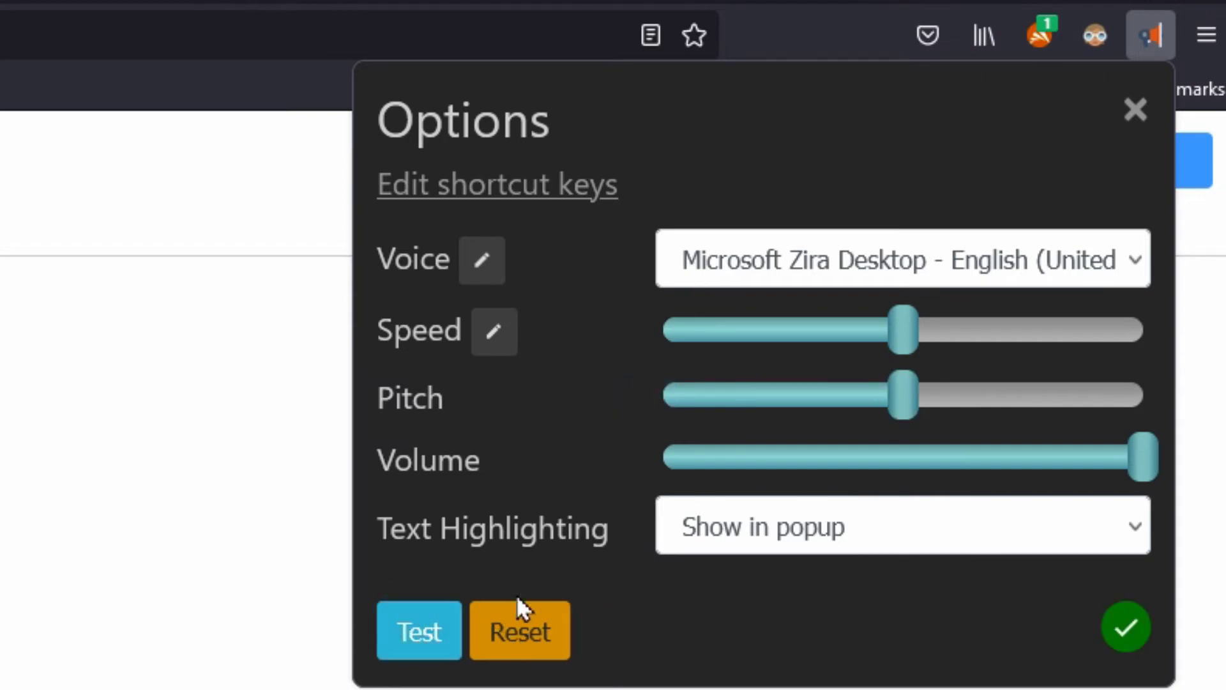
{"action": "left_click", "coordinate": [400, 637]}
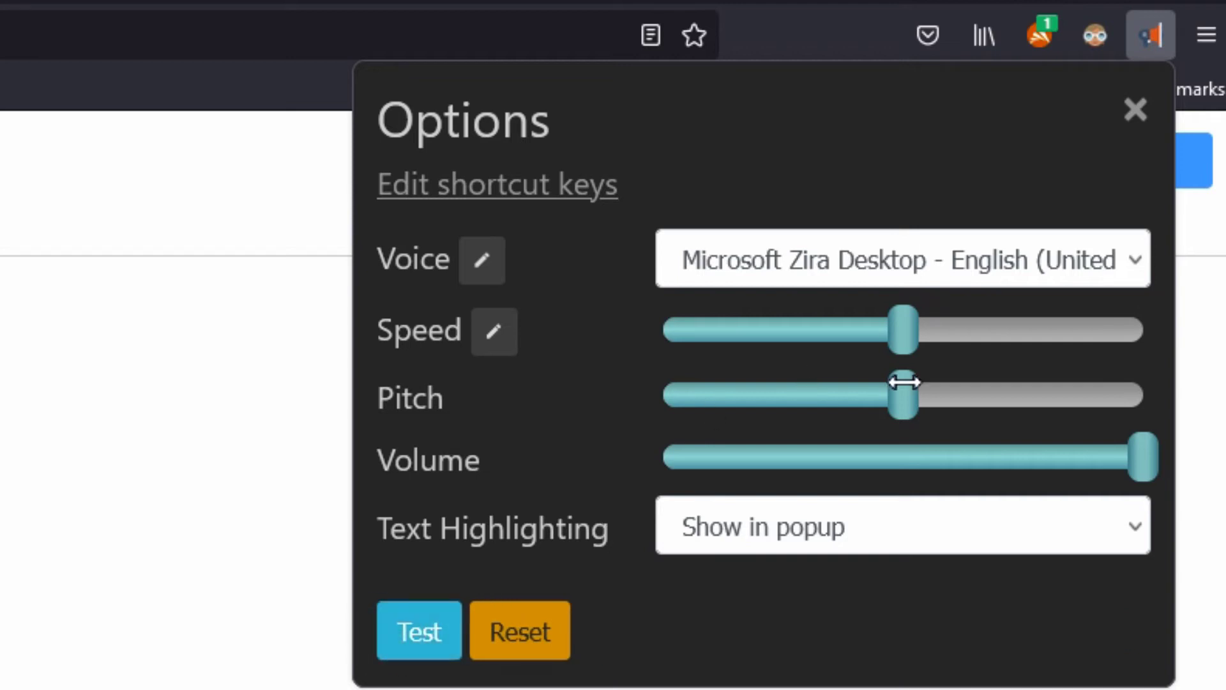
Step: Set speed to about three-quarters, keep highlighting Show in popup, and close options
{"action": "left_click_drag", "start_coordinate": [904, 329], "coordinate": [1024, 330]}
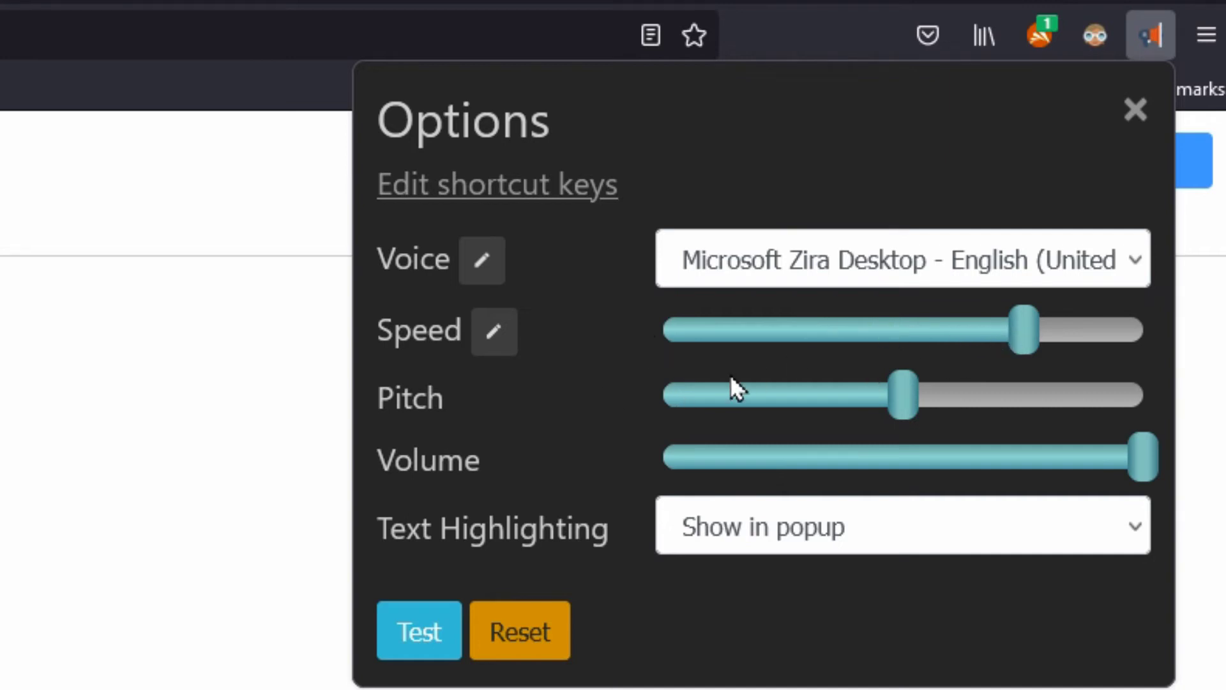
{"action": "left_click", "coordinate": [766, 527]}
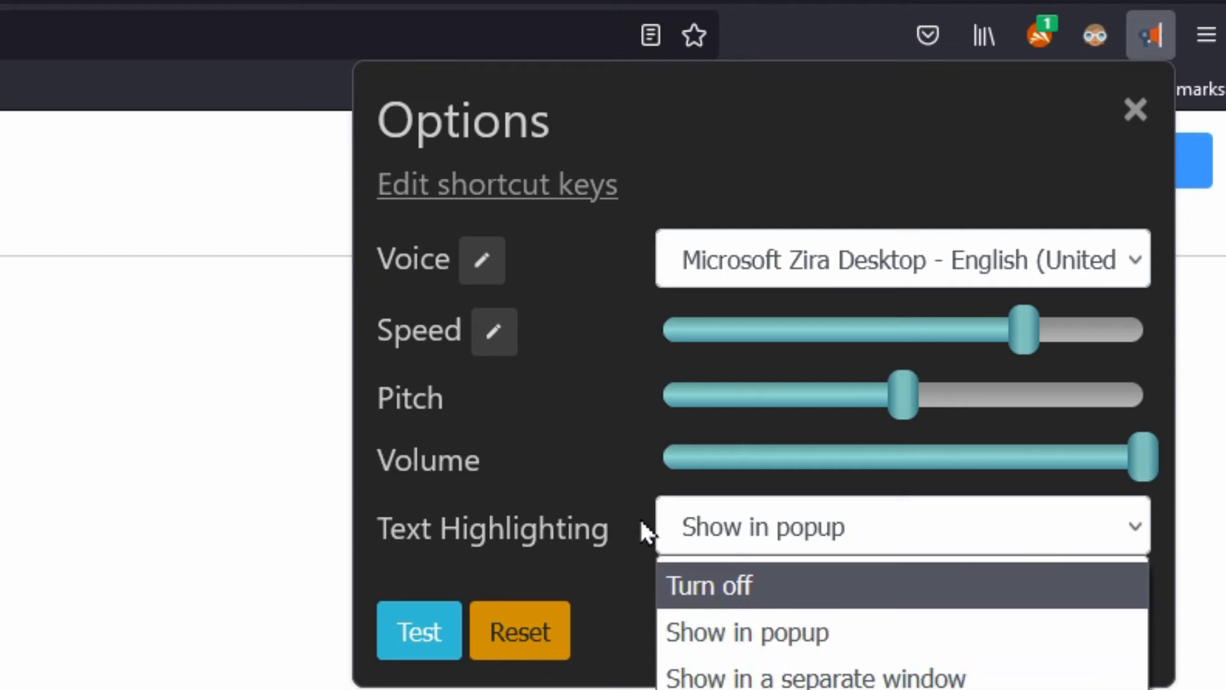
{"action": "left_click", "coordinate": [572, 515]}
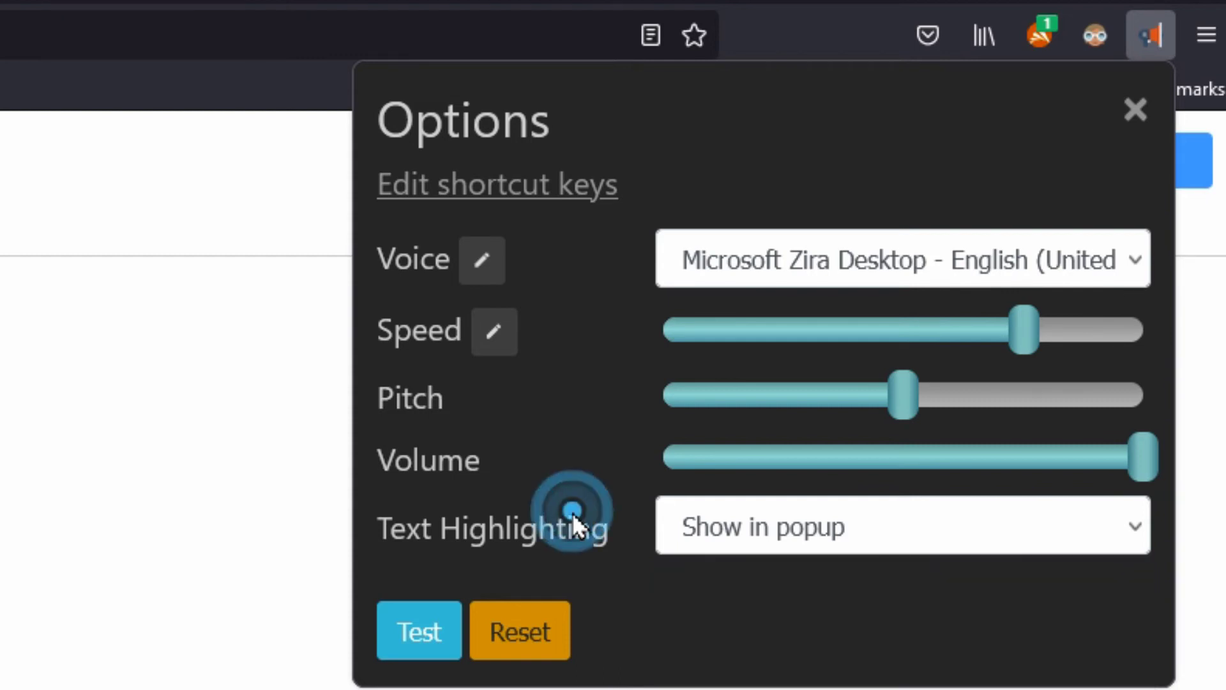
{"action": "left_click", "coordinate": [1136, 112]}
Step: Start reading the page aloud and try smaller and larger reader text
{"action": "left_click", "coordinate": [1031, 117]}
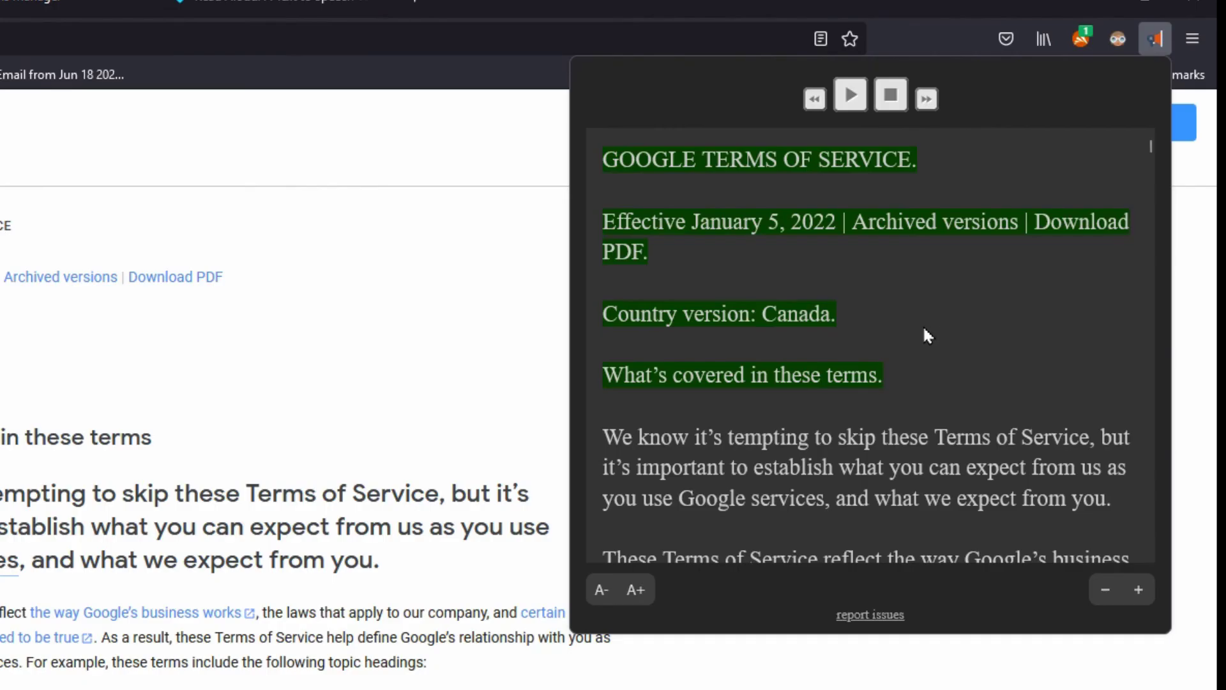
{"action": "left_click", "coordinate": [601, 593]}
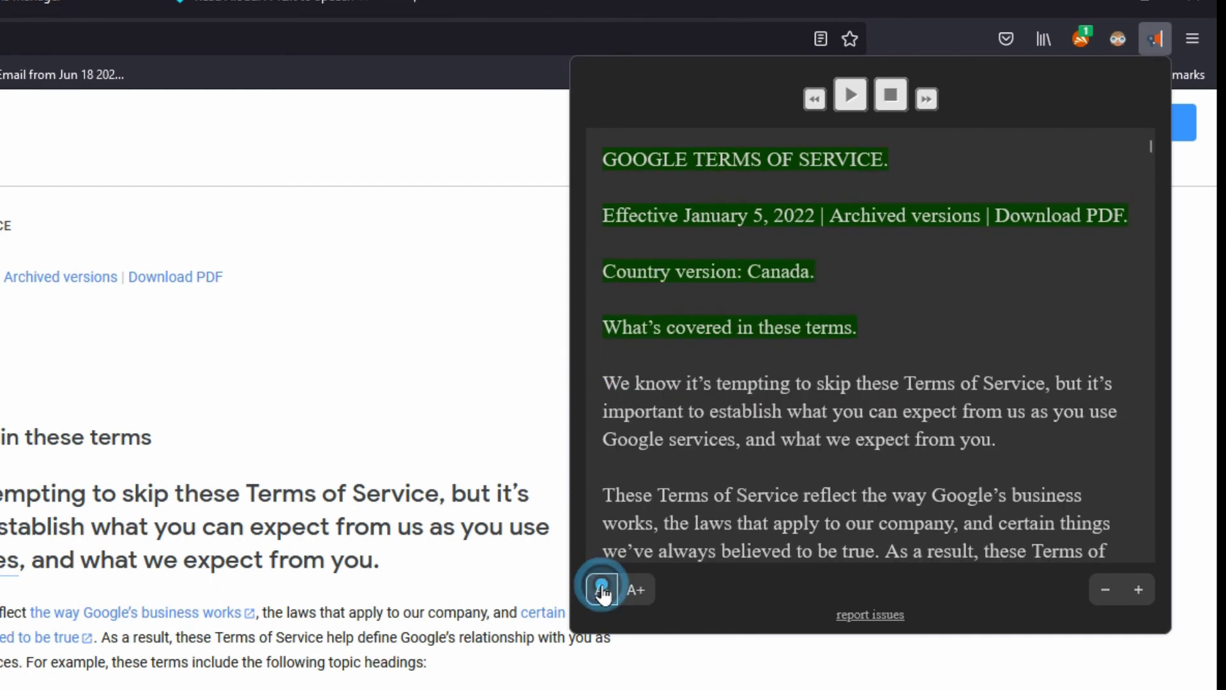
{"action": "left_click", "coordinate": [636, 591]}
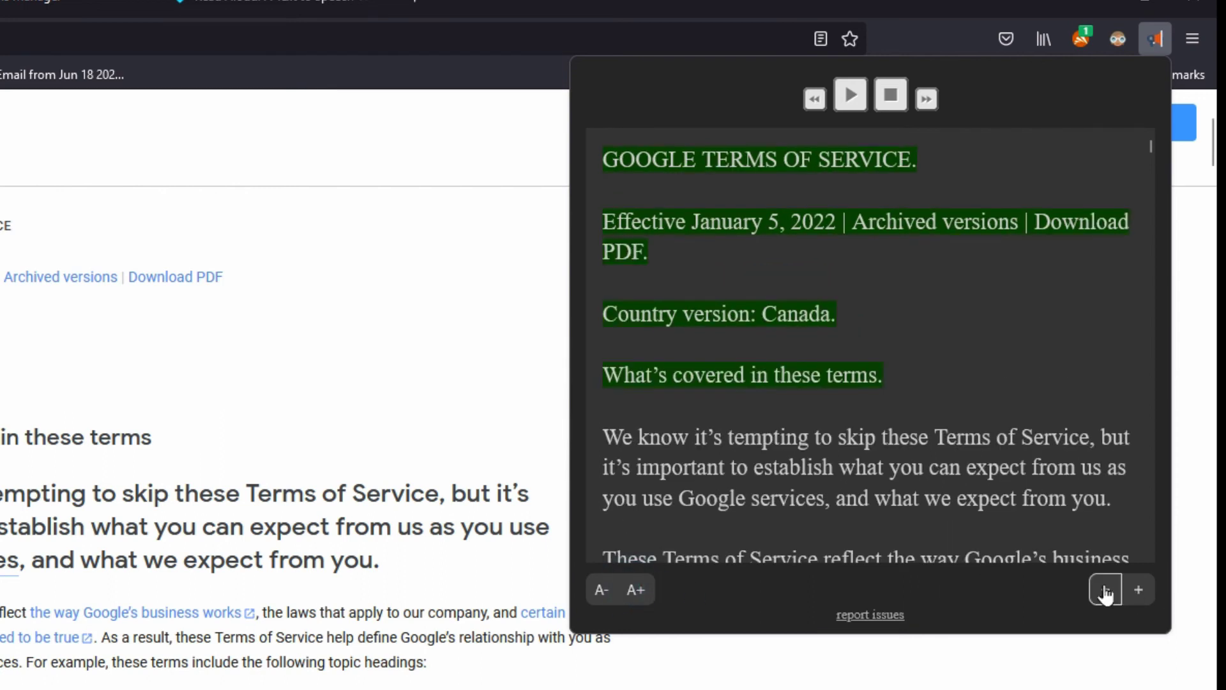
Step: Resize the reader popup up and down, then shrink the reader text two steps
{"action": "left_click", "coordinate": [1106, 592]}
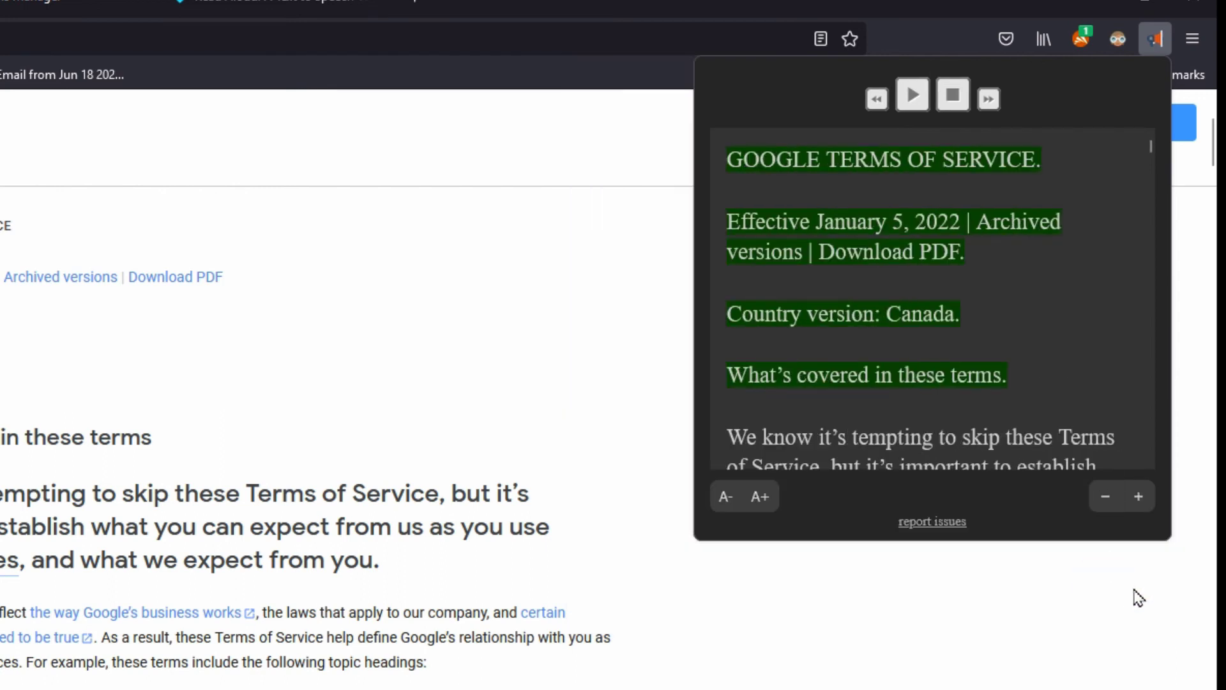
{"action": "left_click", "coordinate": [1141, 498]}
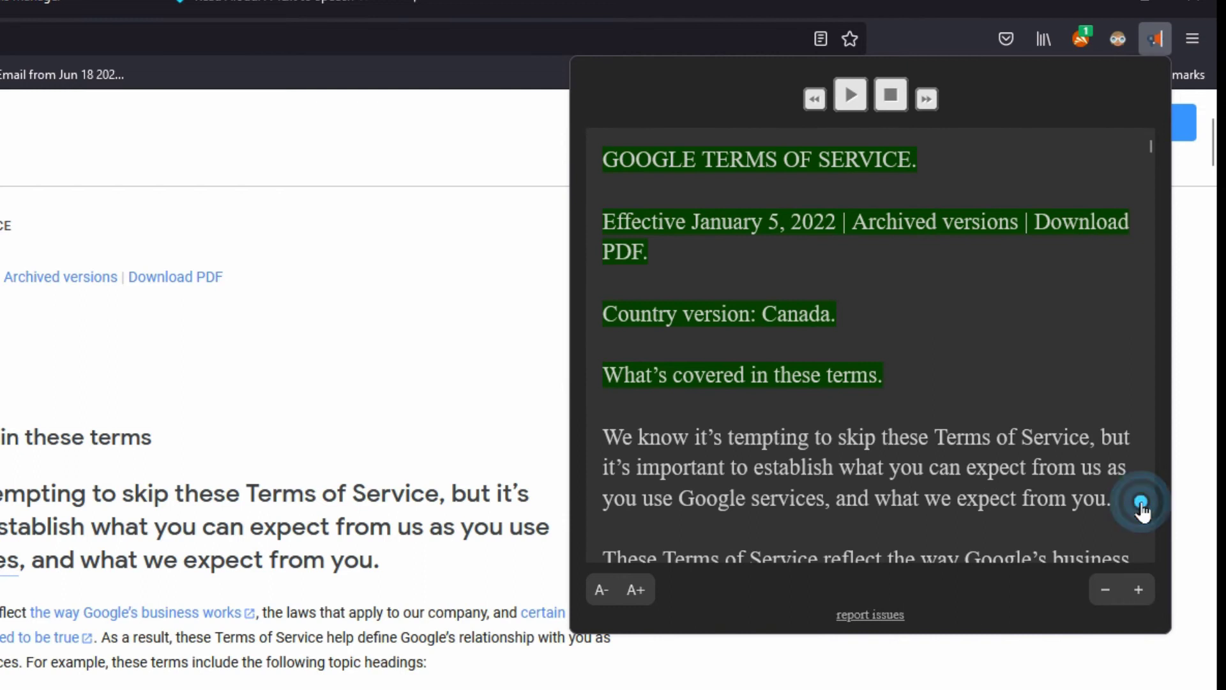
{"action": "left_click", "coordinate": [1151, 586]}
{"action": "left_click", "coordinate": [1106, 621]}
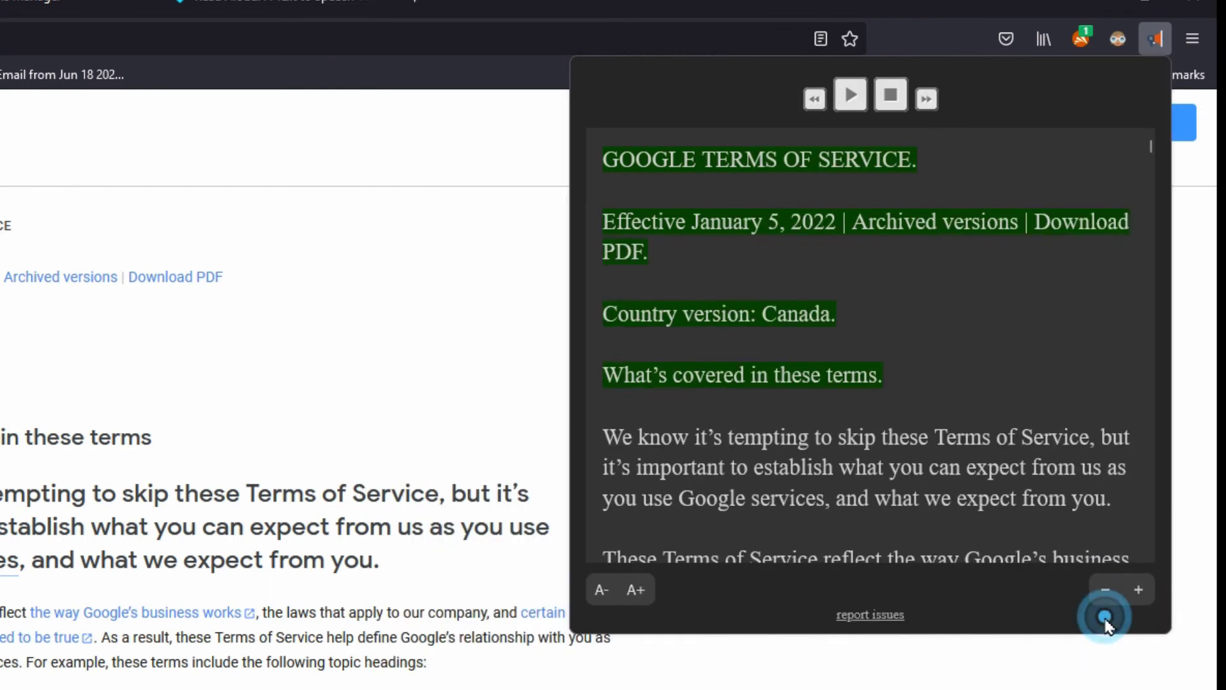
{"action": "left_click", "coordinate": [1106, 590]}
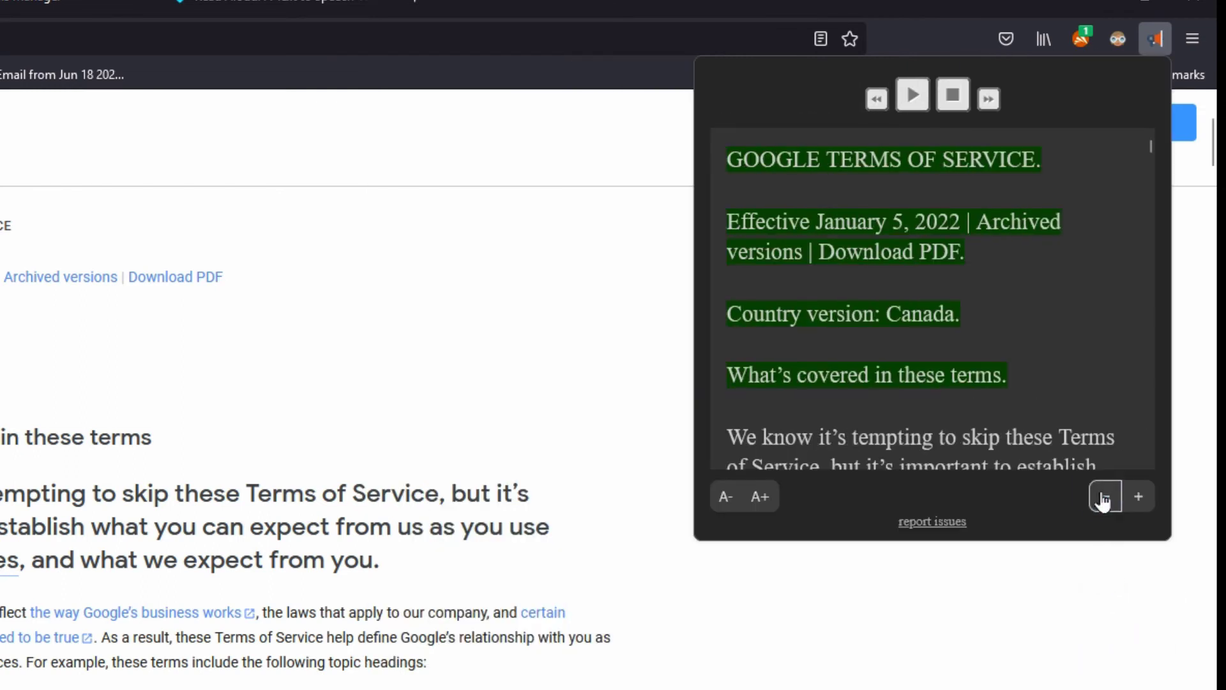
{"action": "left_click", "coordinate": [726, 497]}
{"action": "left_click", "coordinate": [726, 497]}
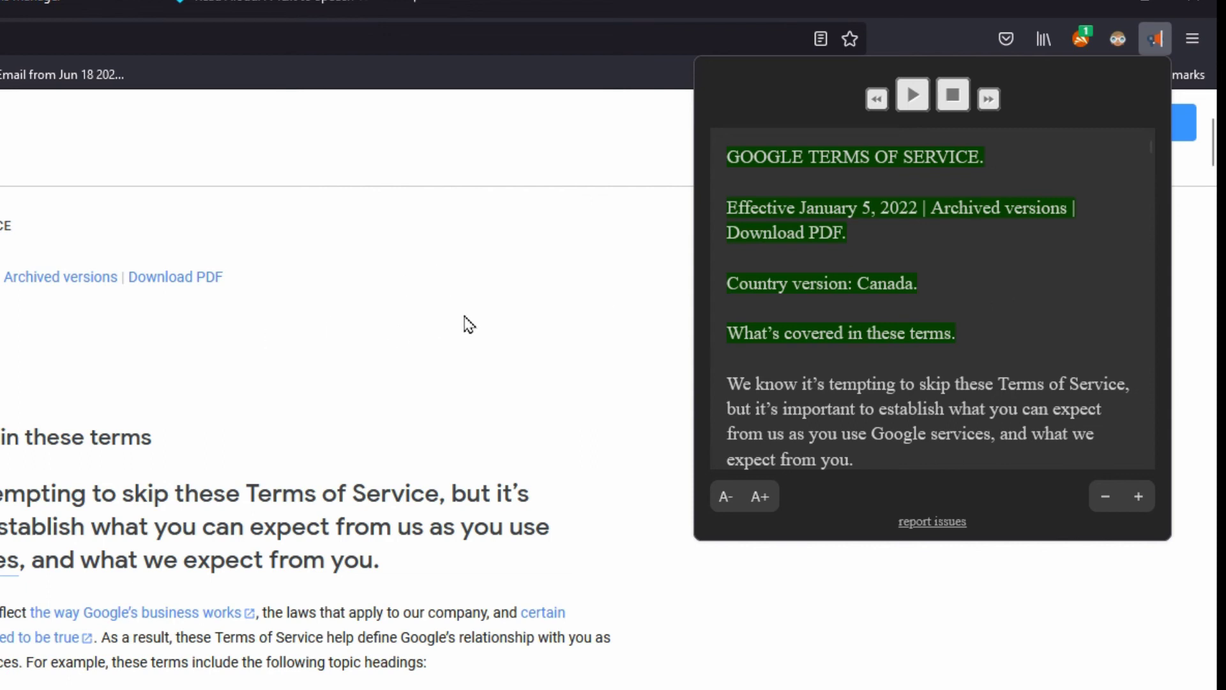
{"action": "left_click", "coordinate": [541, 315]}
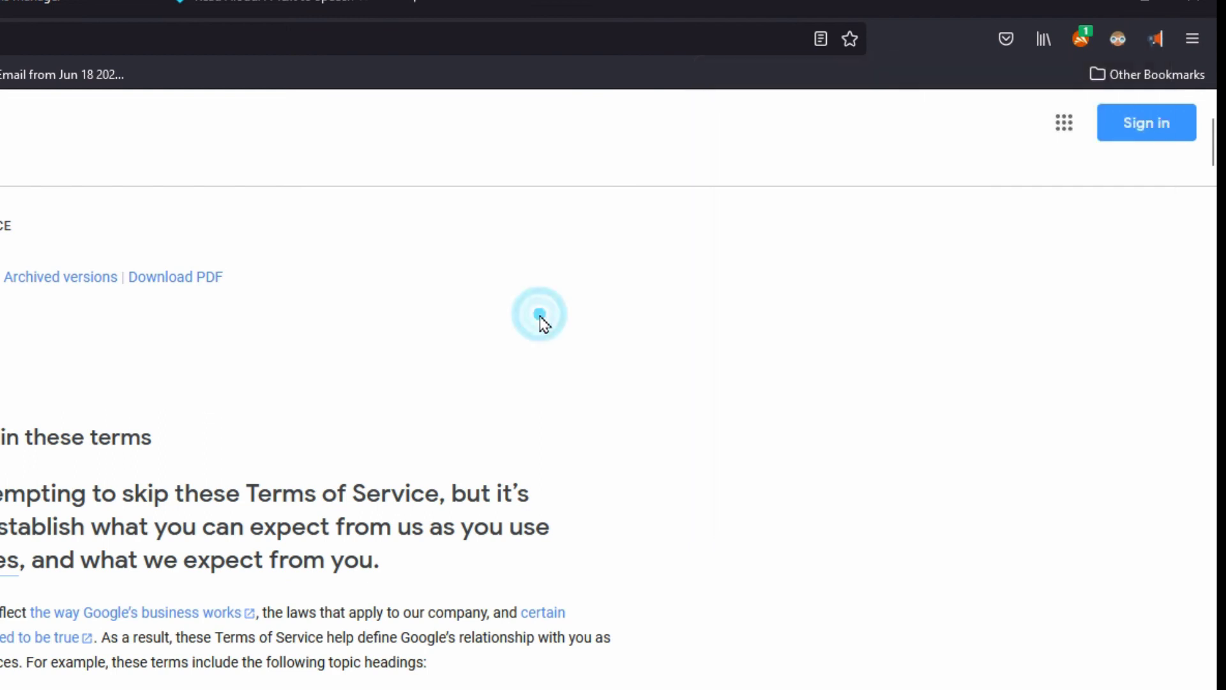
{"action": "left_click", "coordinate": [1155, 39]}
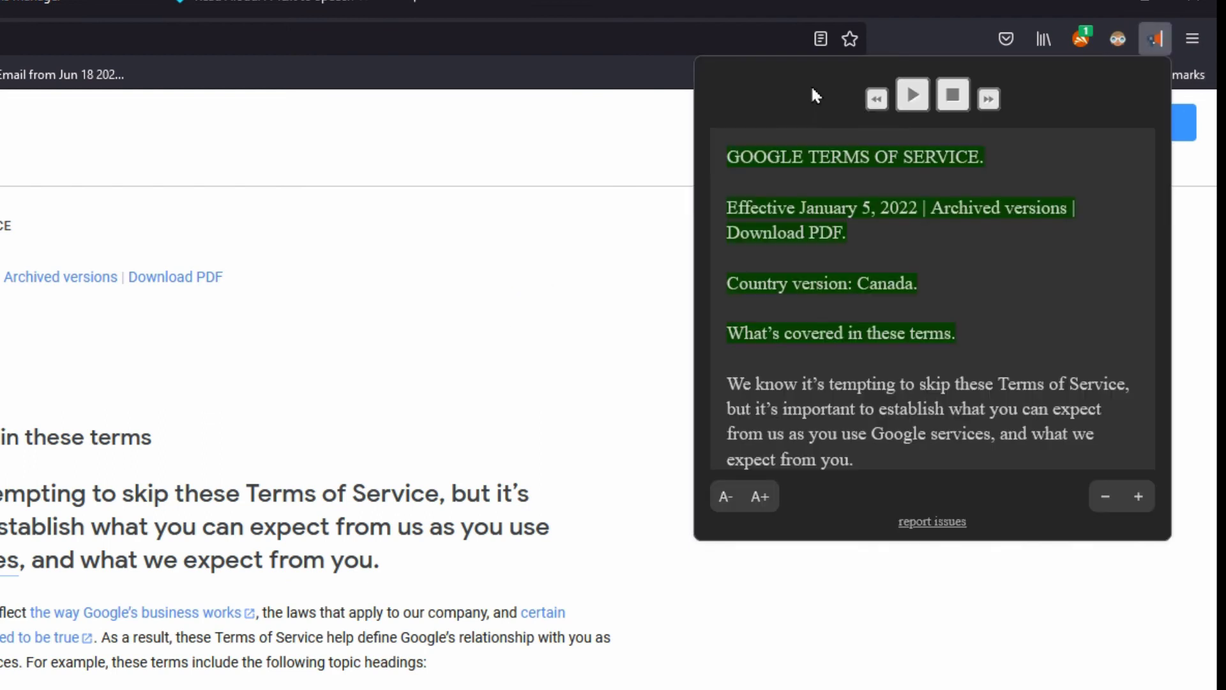